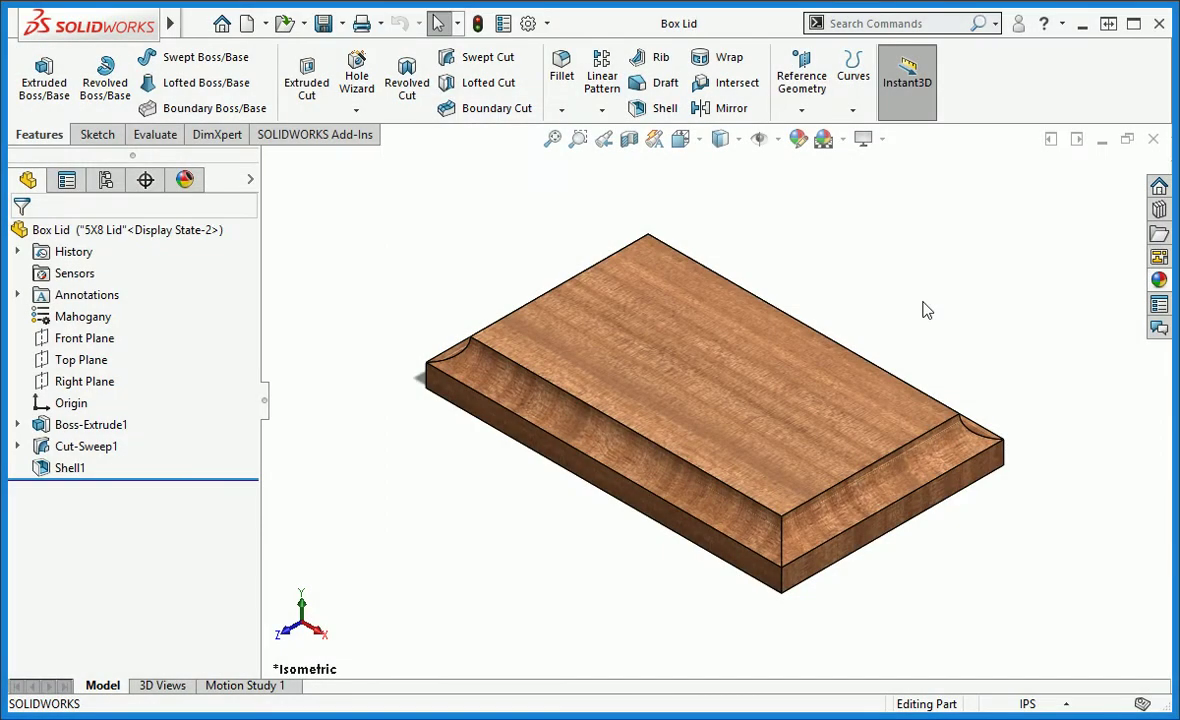
# Orbit the finished lid to view its underside, then start a new part from the Part-In template
pyautogui.moveTo(922, 529); pyautogui.dragTo(680, 548, button='middle')
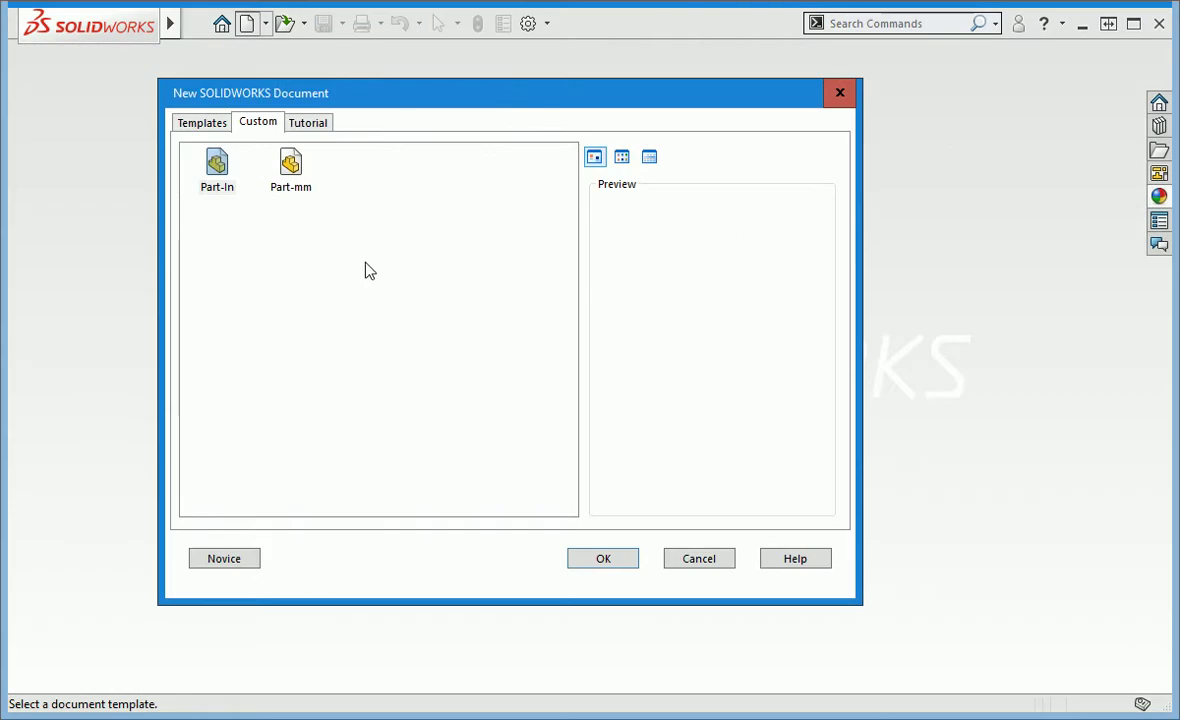
pyautogui.doubleClick(226, 180)
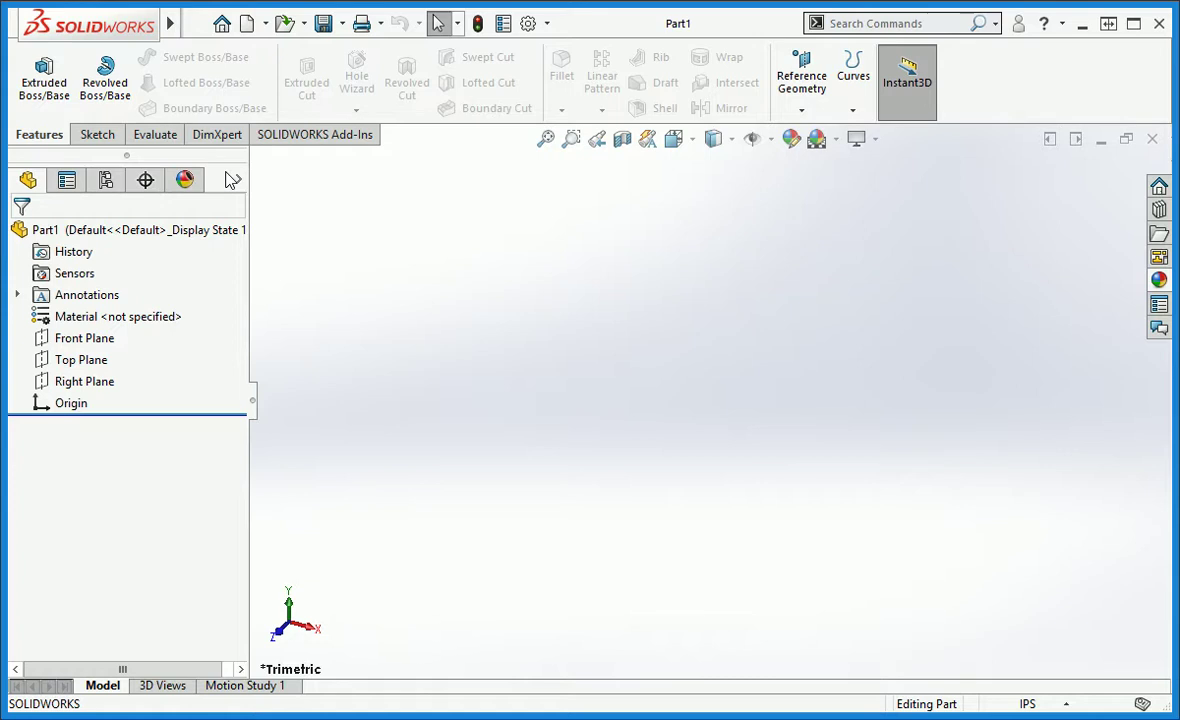
# Sketch on the Top Plane a center rectangle with its centre on the origin
pyautogui.click(82, 359)
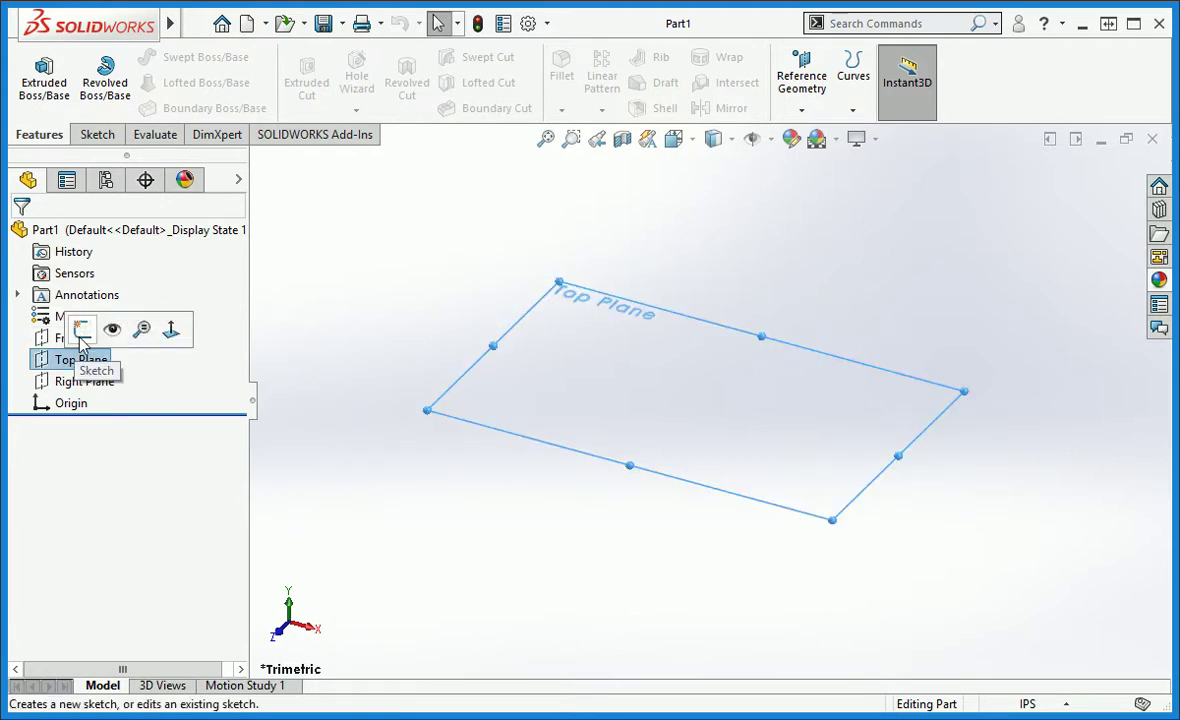
pyautogui.click(80, 338)
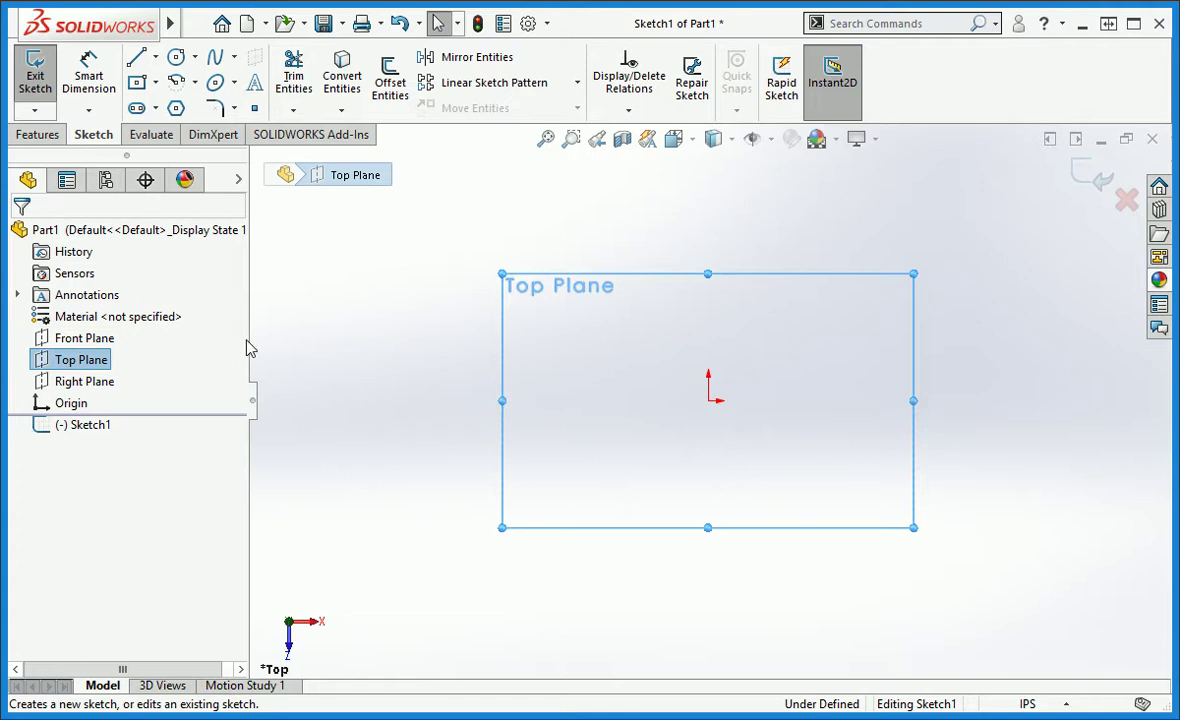
pyautogui.click(373, 348)
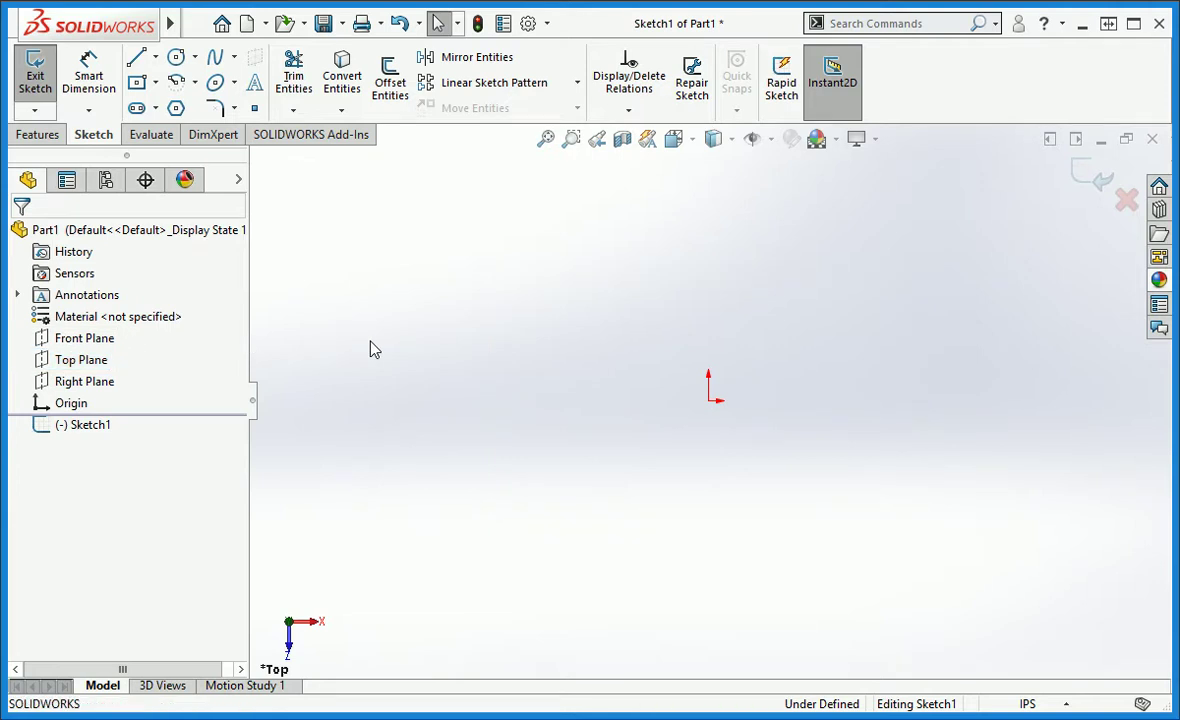
pyautogui.click(138, 84)
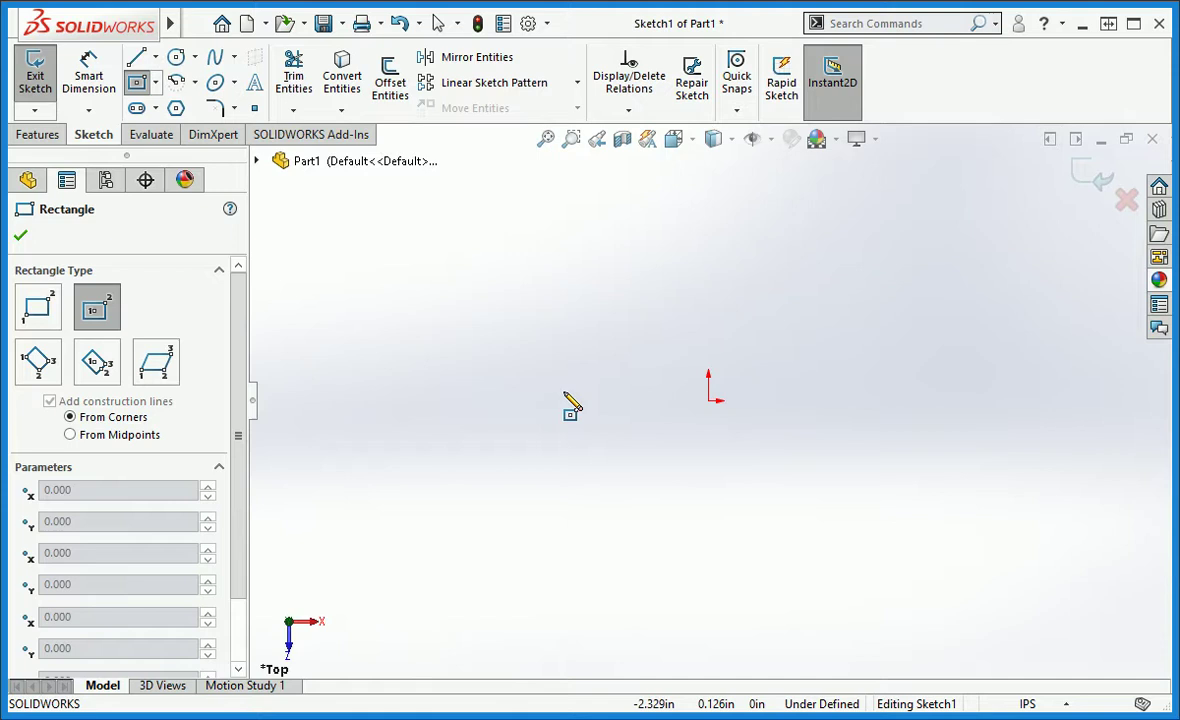
pyautogui.click(708, 401)
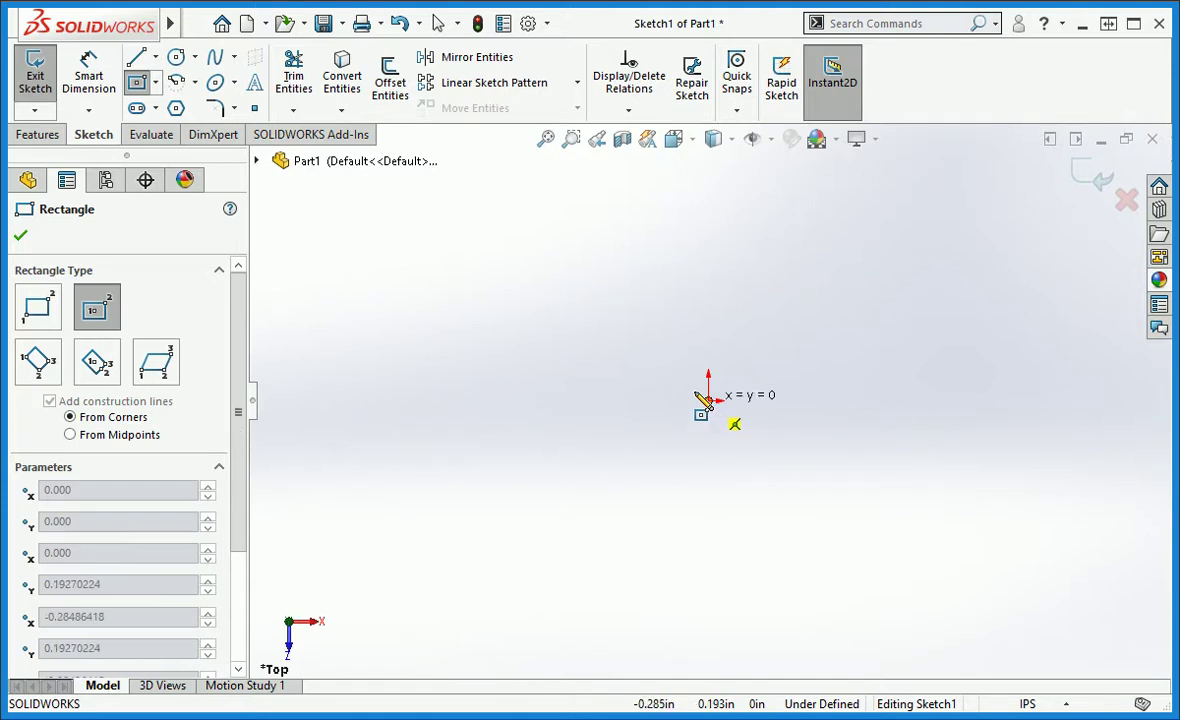
pyautogui.click(548, 248)
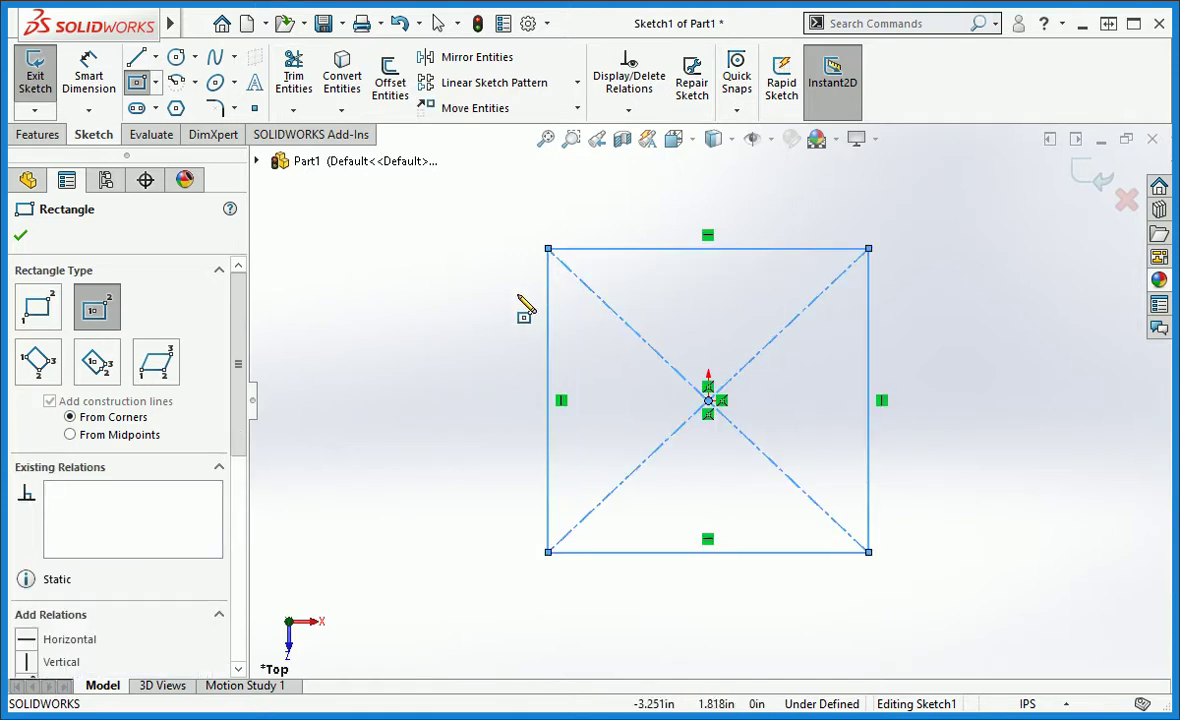
pyautogui.press('Escape')
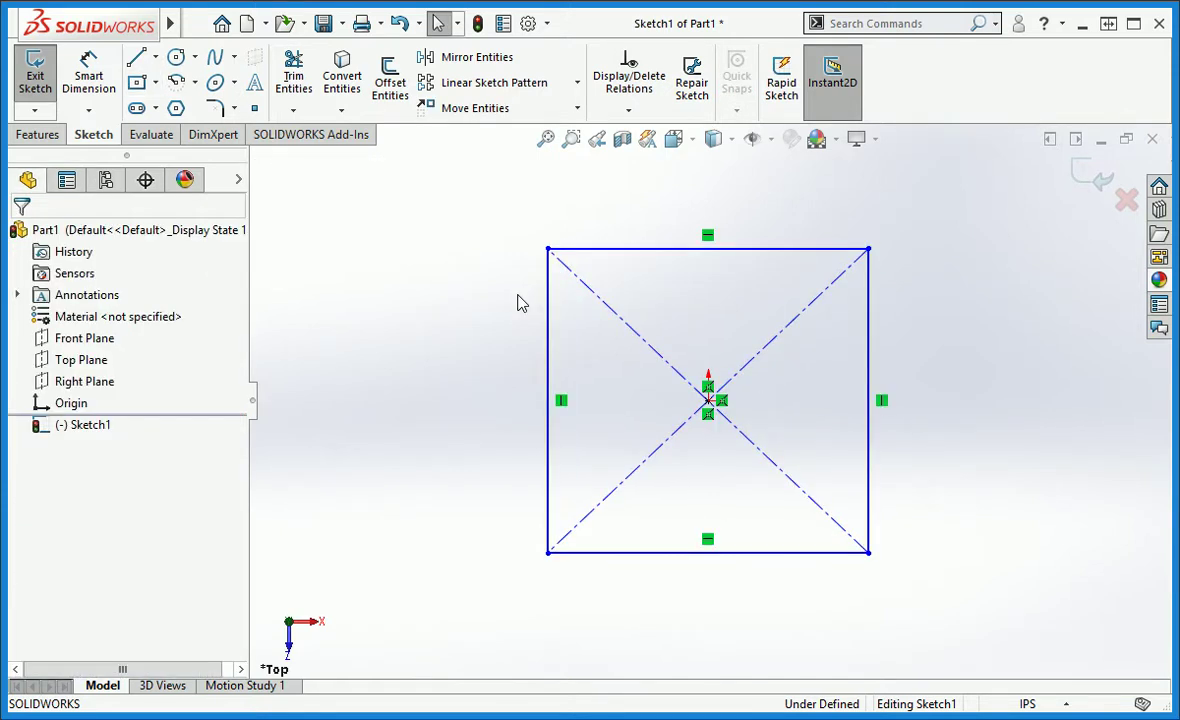
# Dimension the rectangle's right edge to 5 in and its bottom edge to 8 in
pyautogui.press('d')
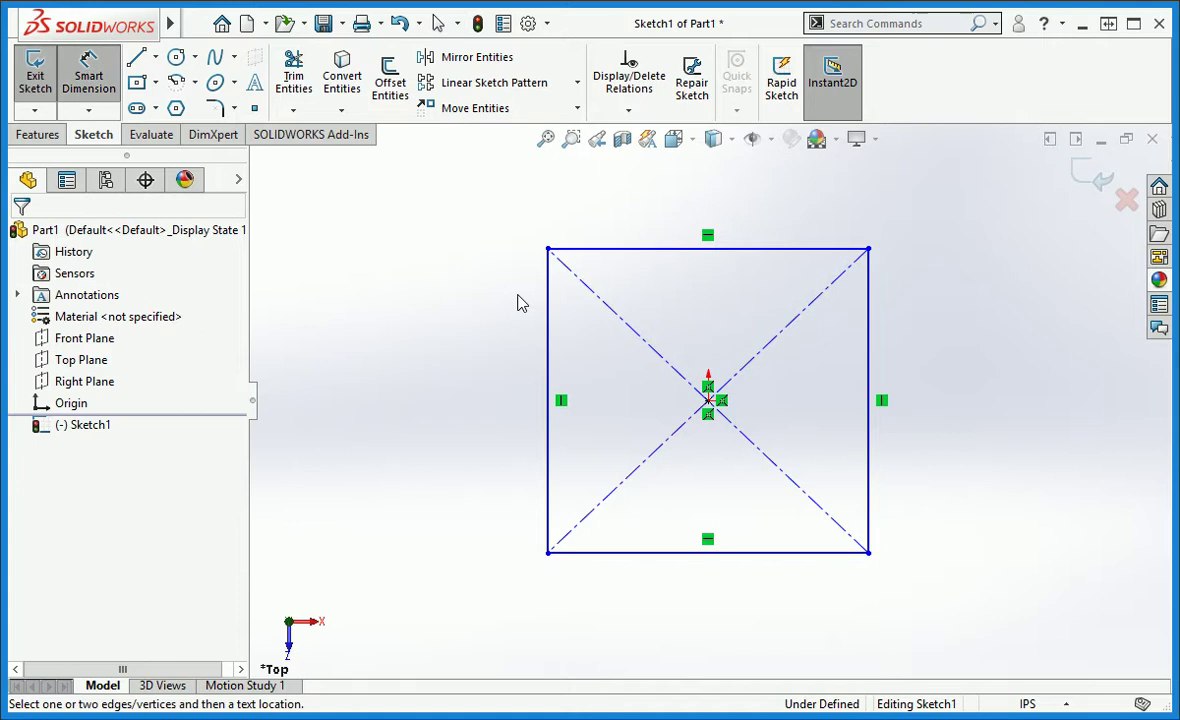
pyautogui.click(868, 478)
pyautogui.click(922, 502)
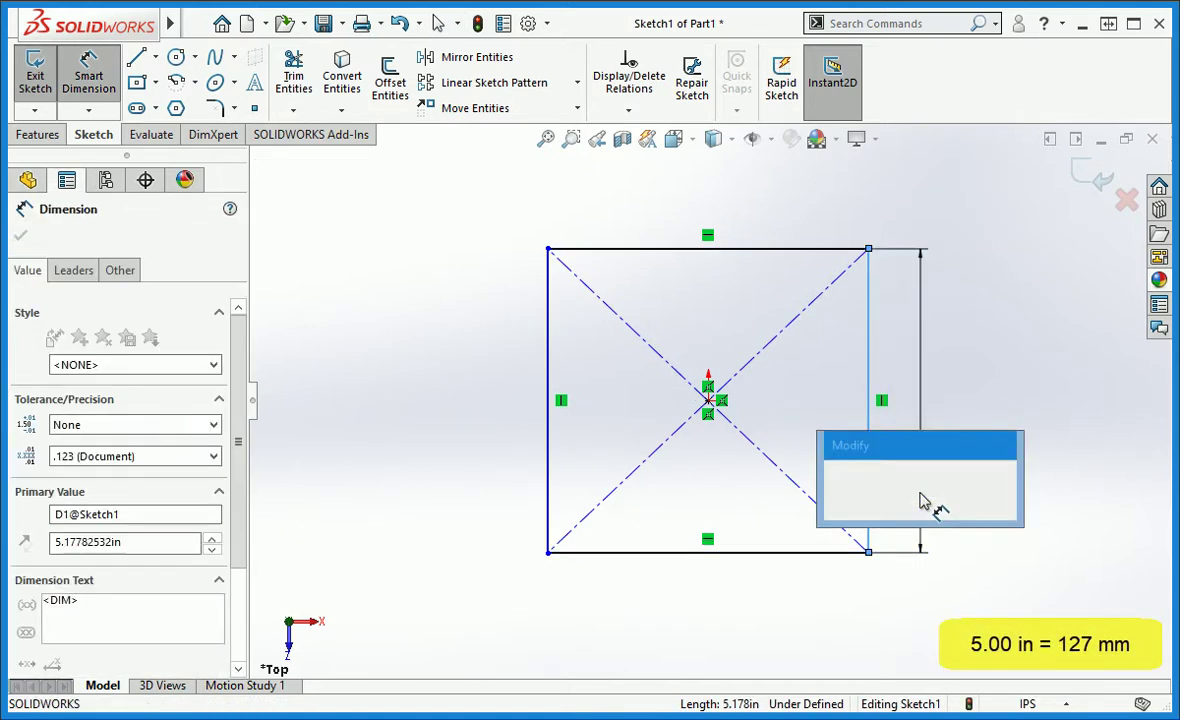
pyautogui.write('5')
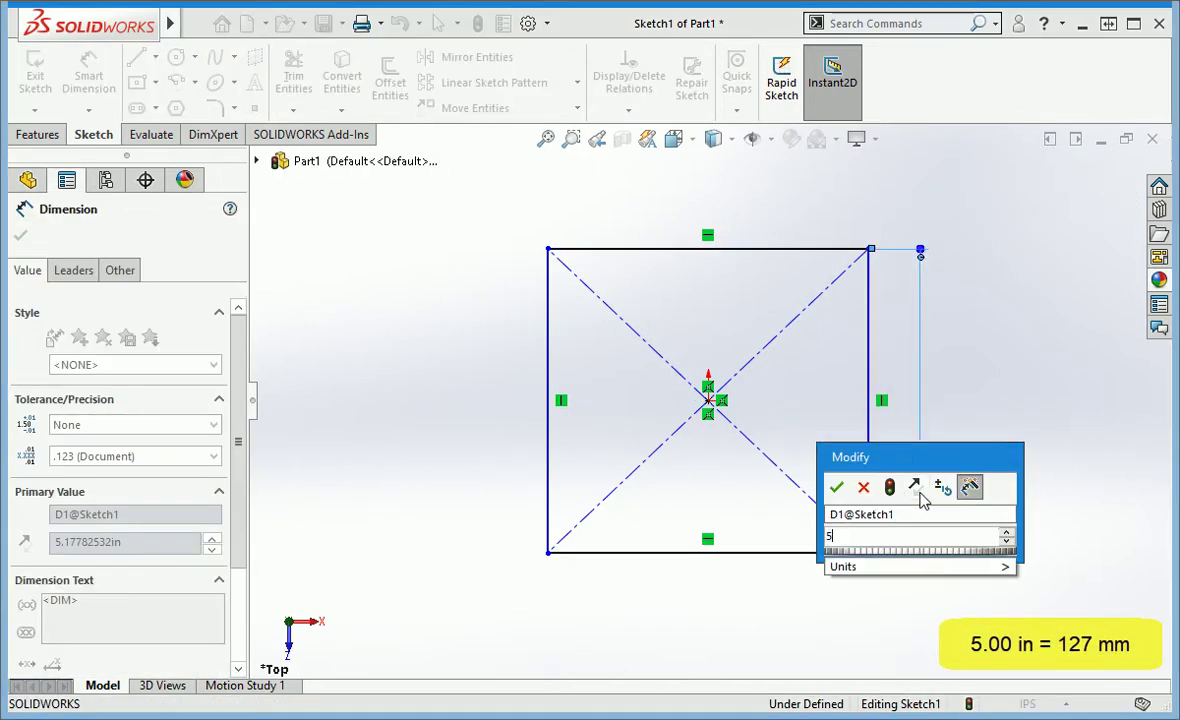
pyautogui.click(838, 488)
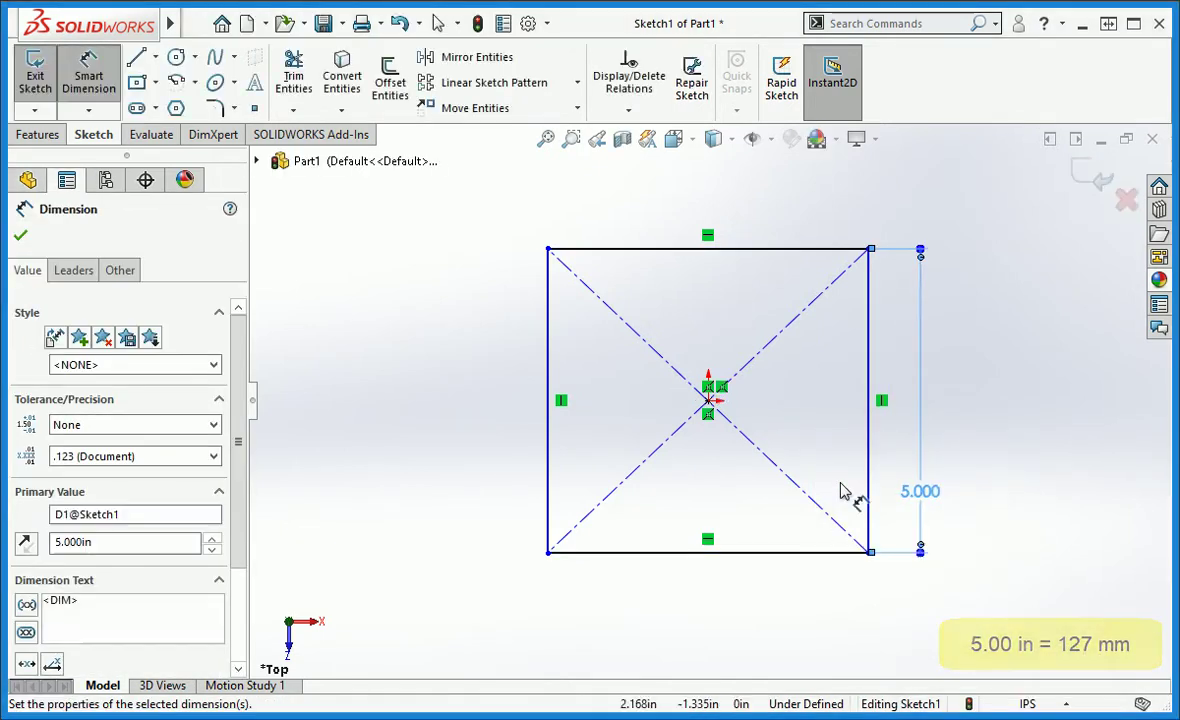
pyautogui.click(818, 552)
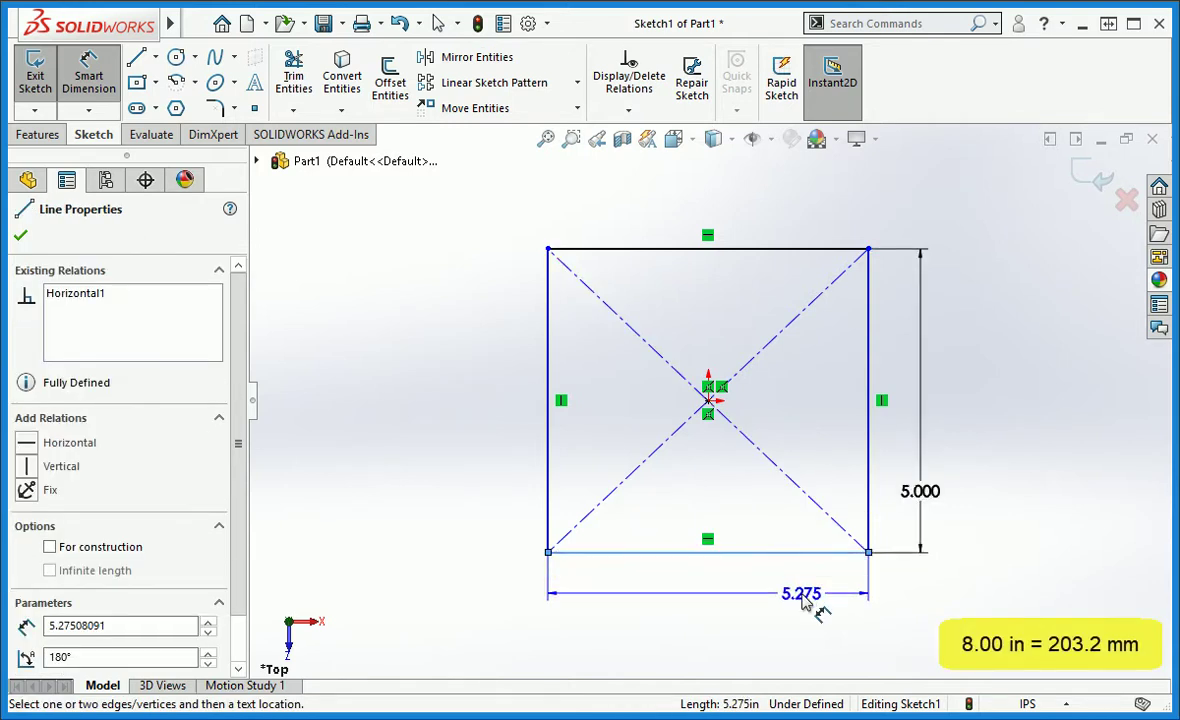
pyautogui.click(808, 600)
pyautogui.write('8')
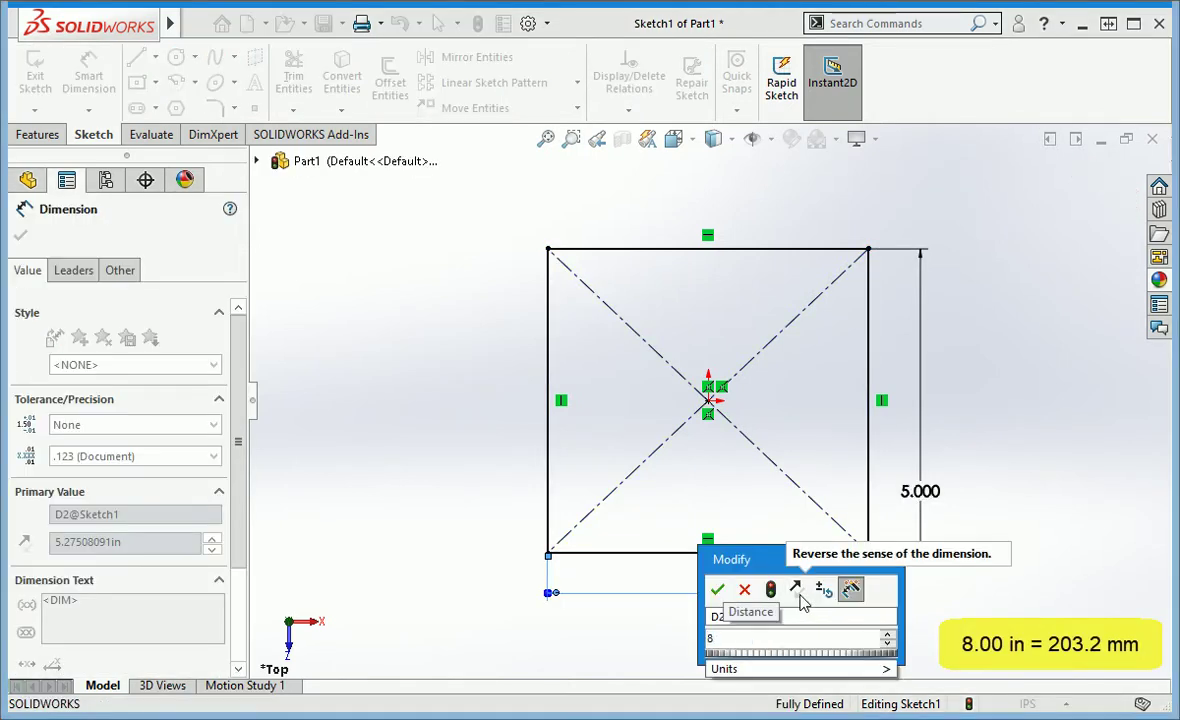
pyautogui.click(718, 590)
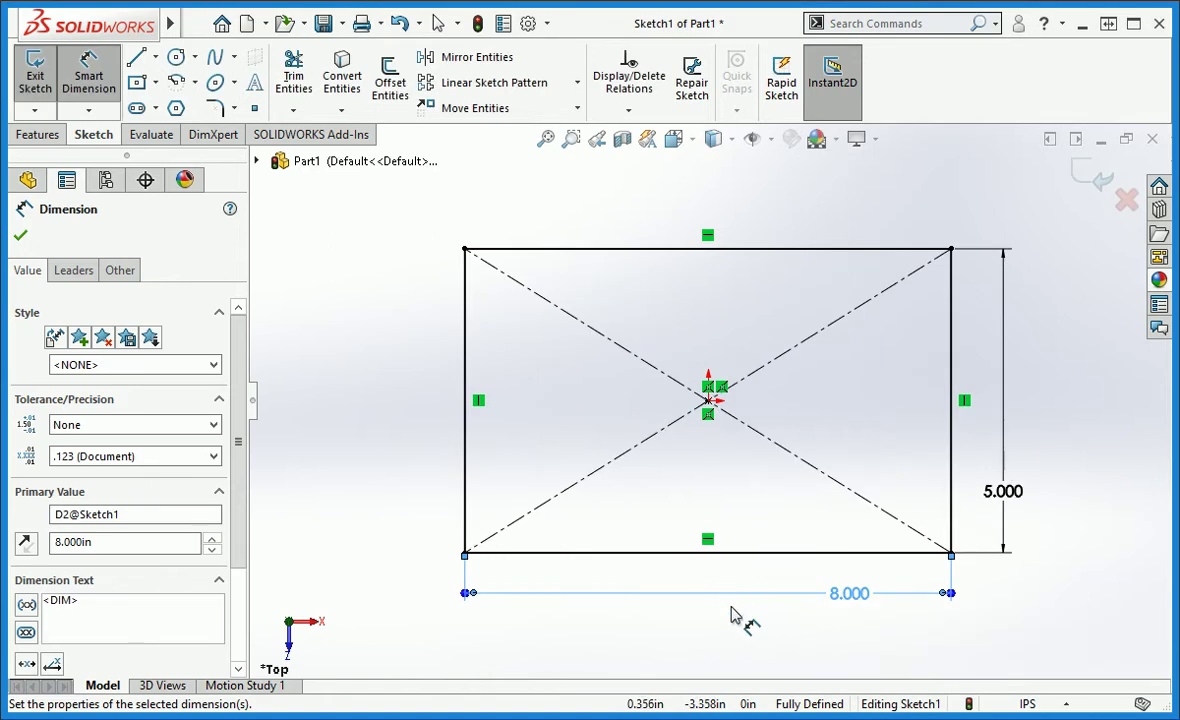
pyautogui.press('Escape')
pyautogui.press('Escape')
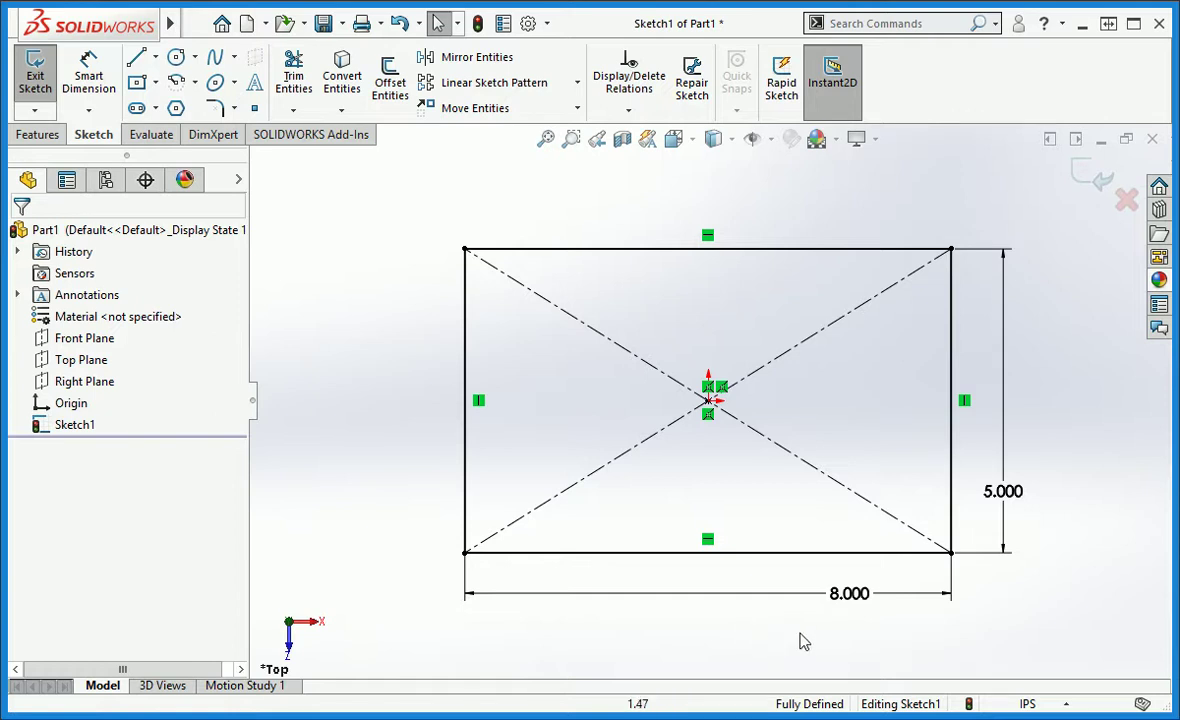
# Exit the sketch and extrude it 1 in to create Boss-Extrude1
pyautogui.click(1084, 177)
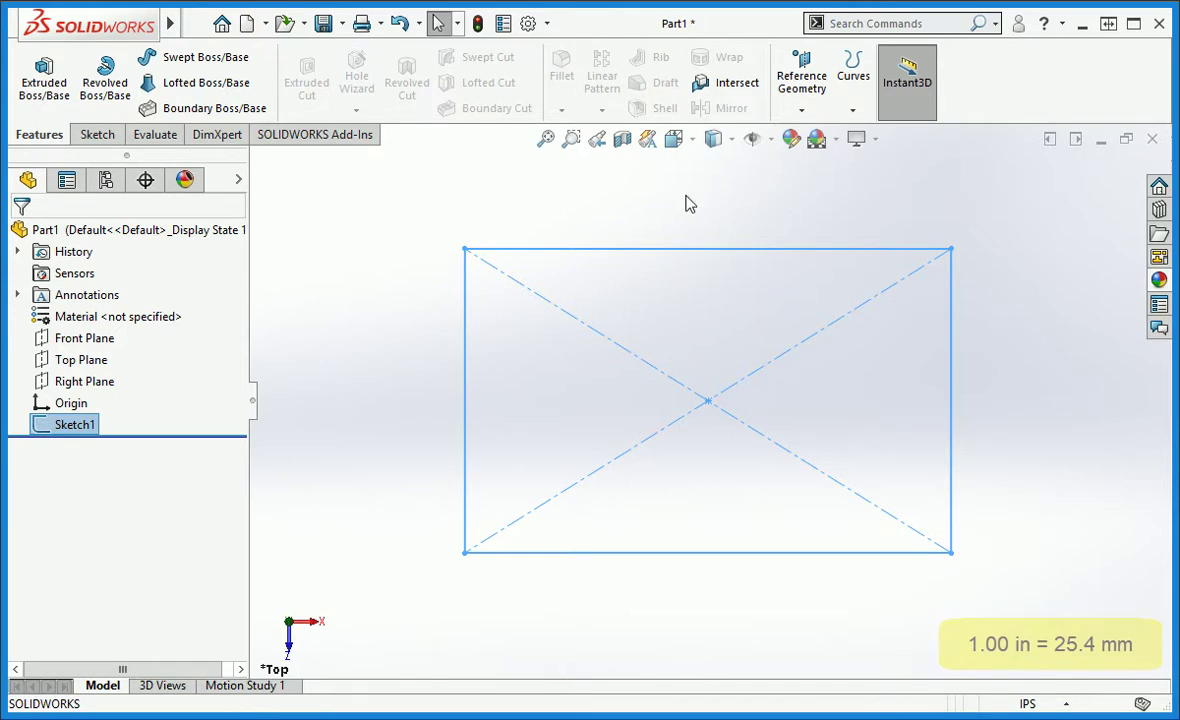
pyautogui.click(58, 90)
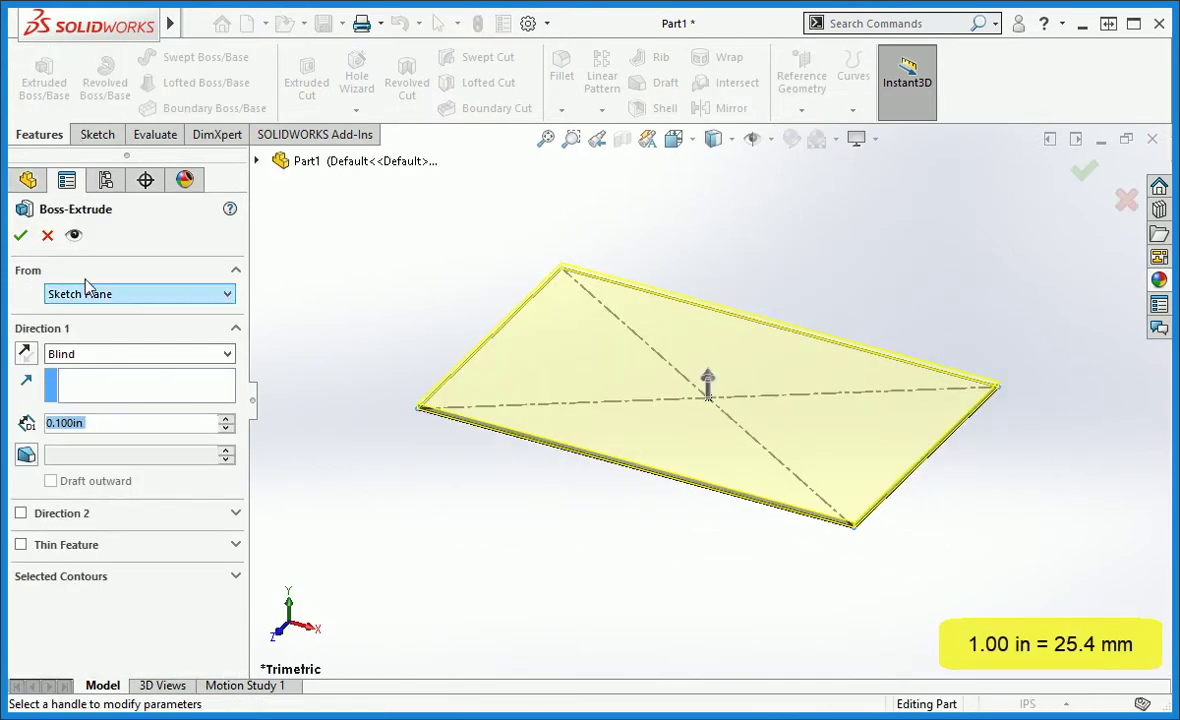
pyautogui.write('1')
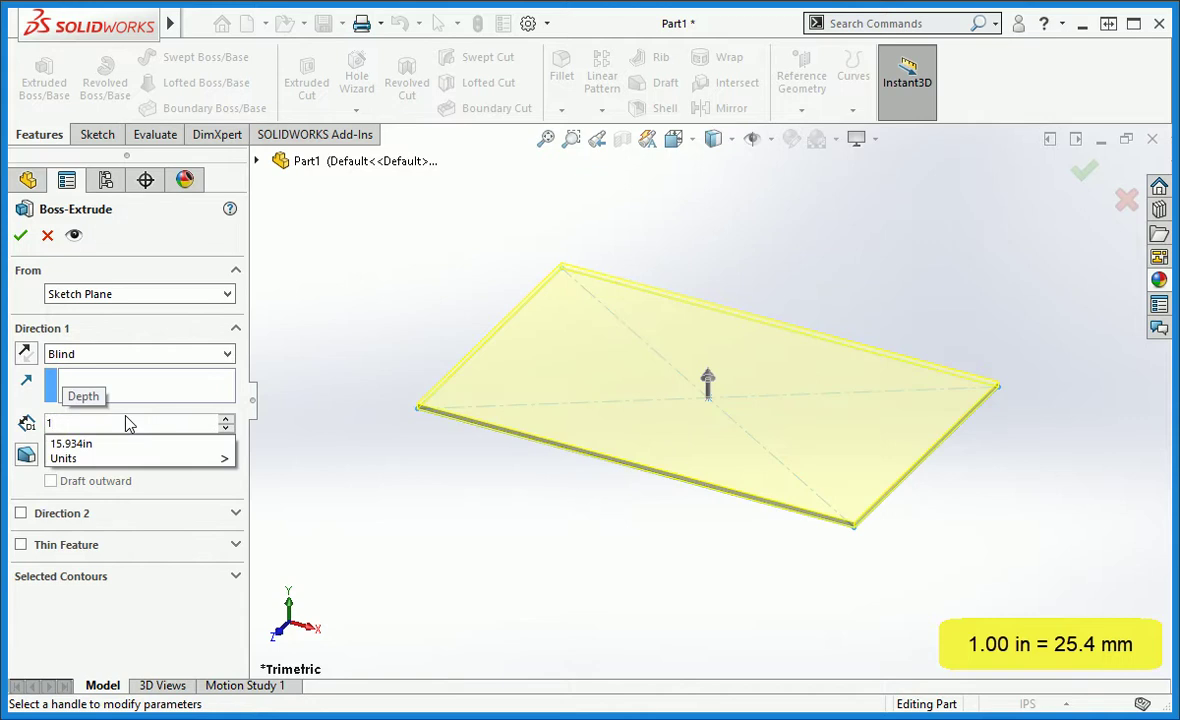
pyautogui.press('Return')
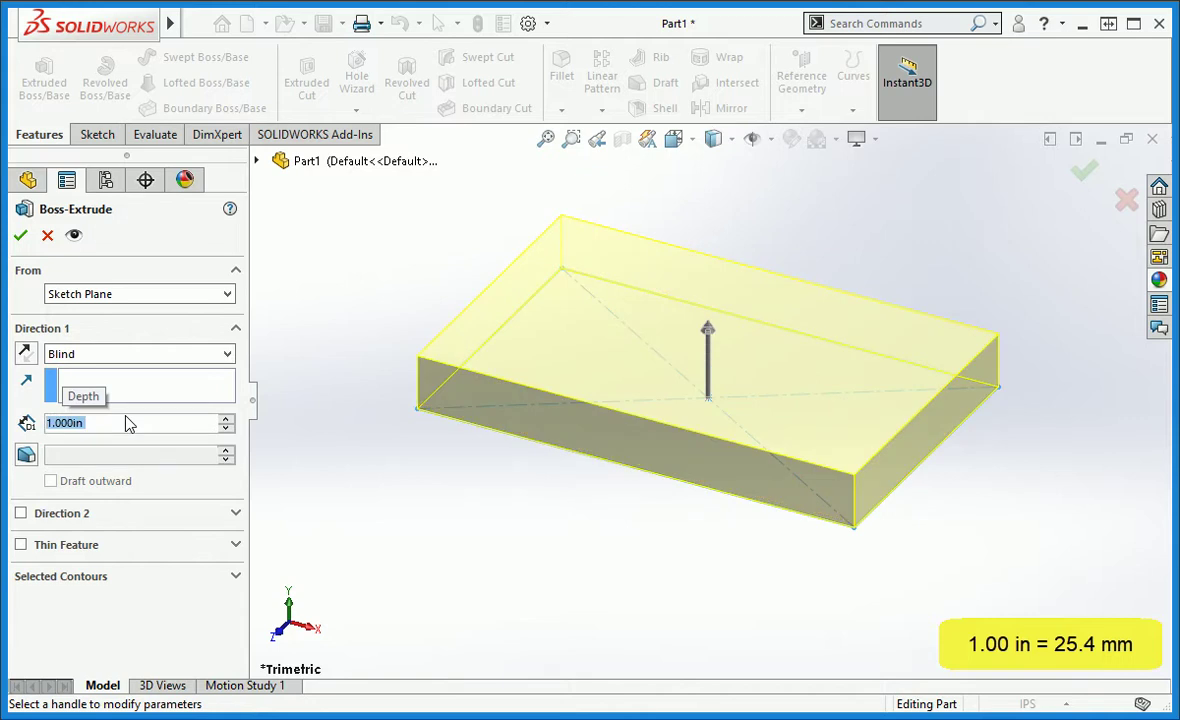
pyautogui.rightClick(303, 369)
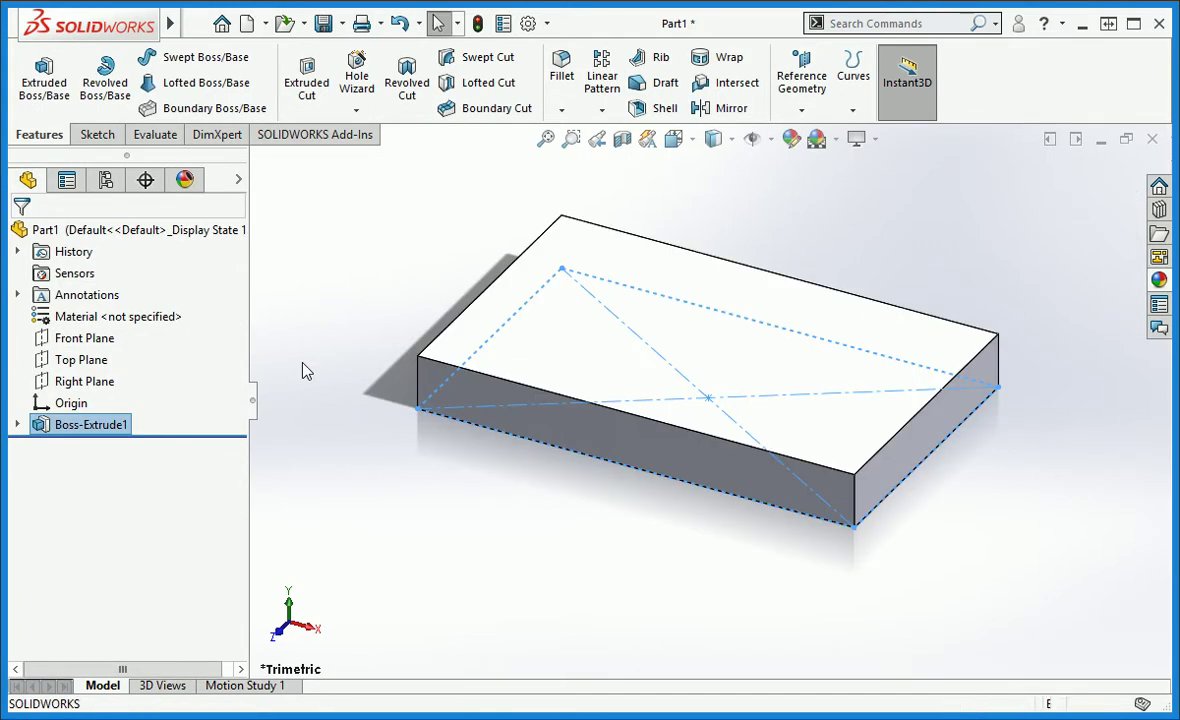
# Open Sketch2 on the block's front face and orbit to an angled 3-D view
pyautogui.click(306, 370)
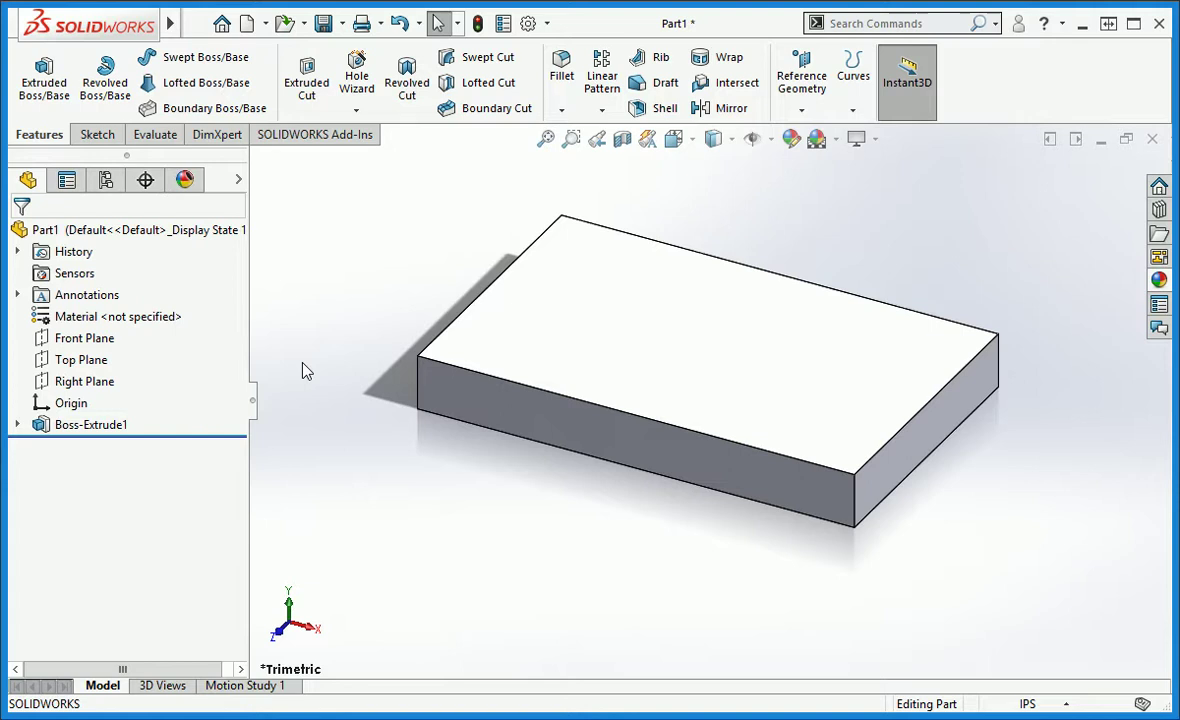
pyautogui.click(100, 135)
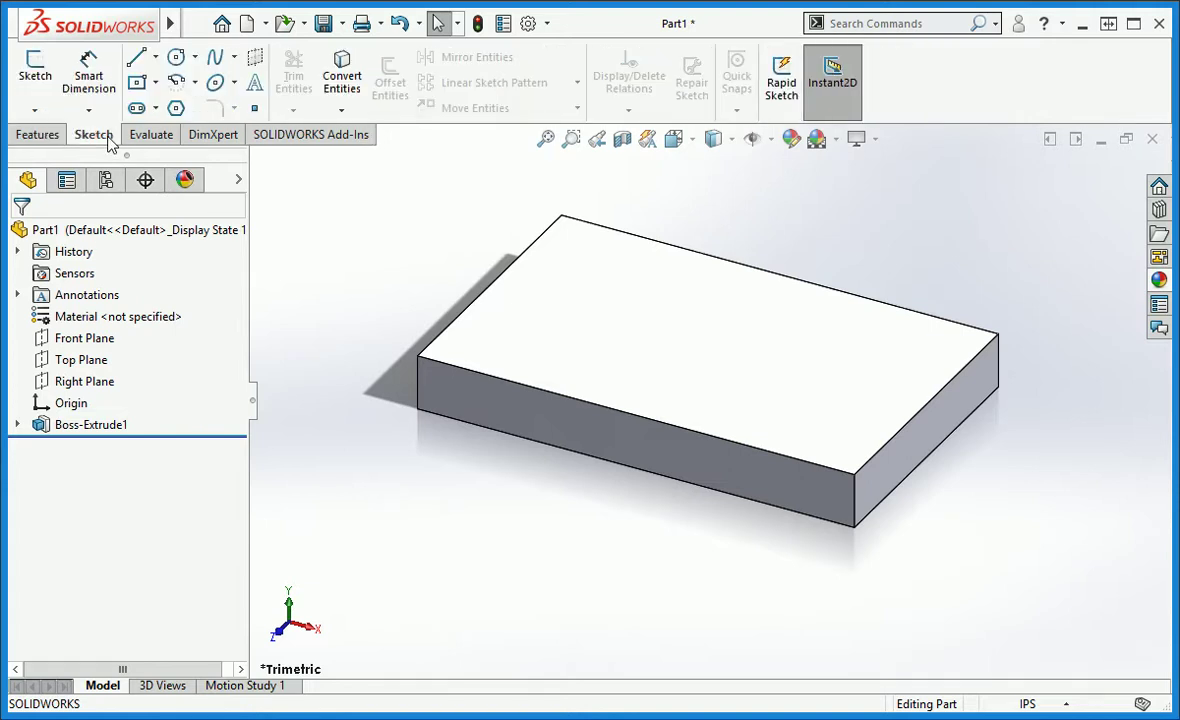
pyautogui.click(46, 93)
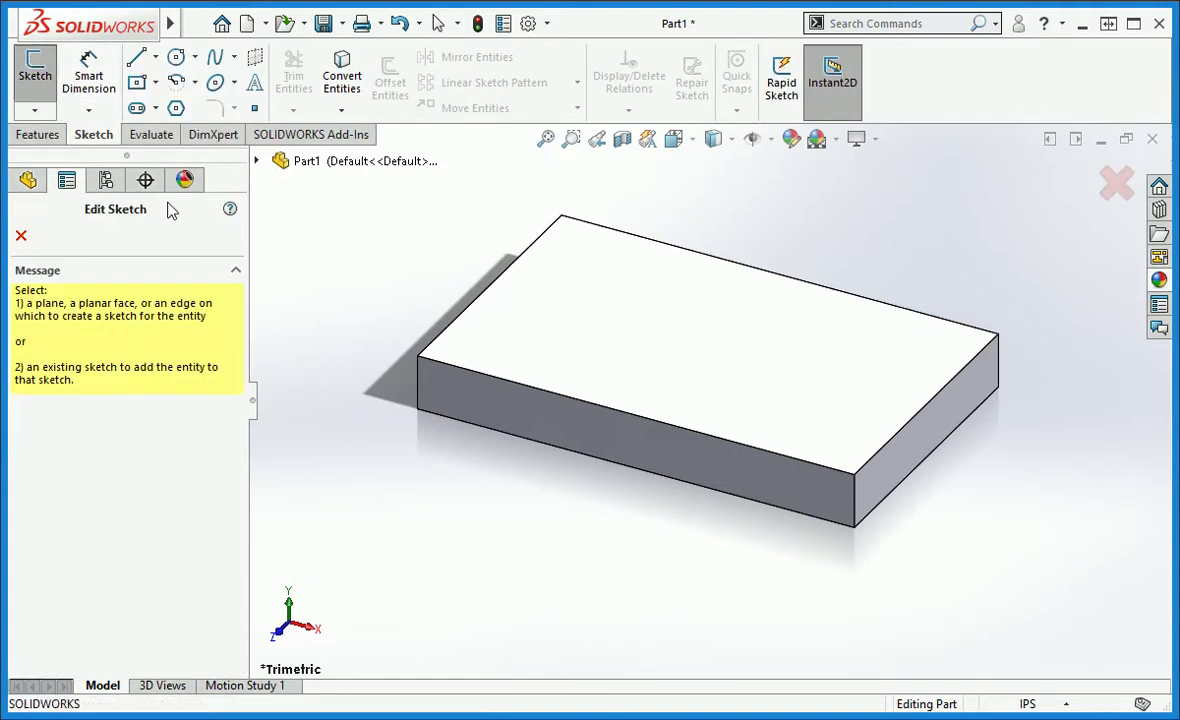
pyautogui.click(458, 403)
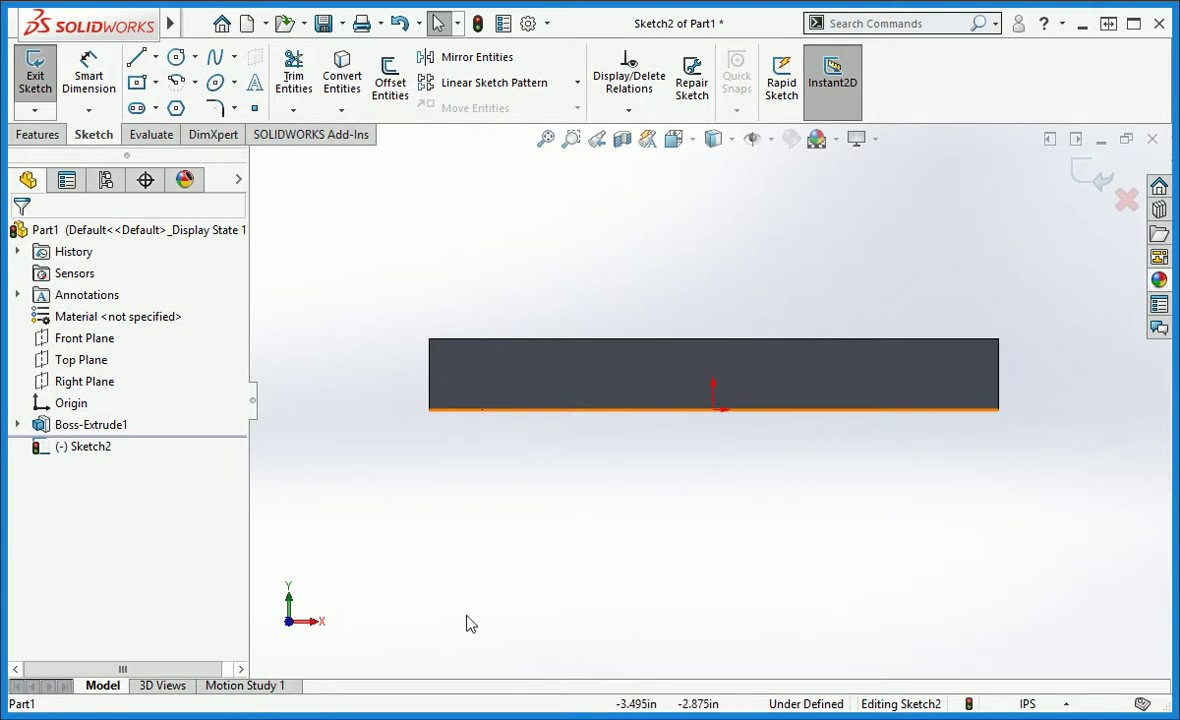
pyautogui.moveTo(345, 638); pyautogui.dragTo(295, 605, button='middle')
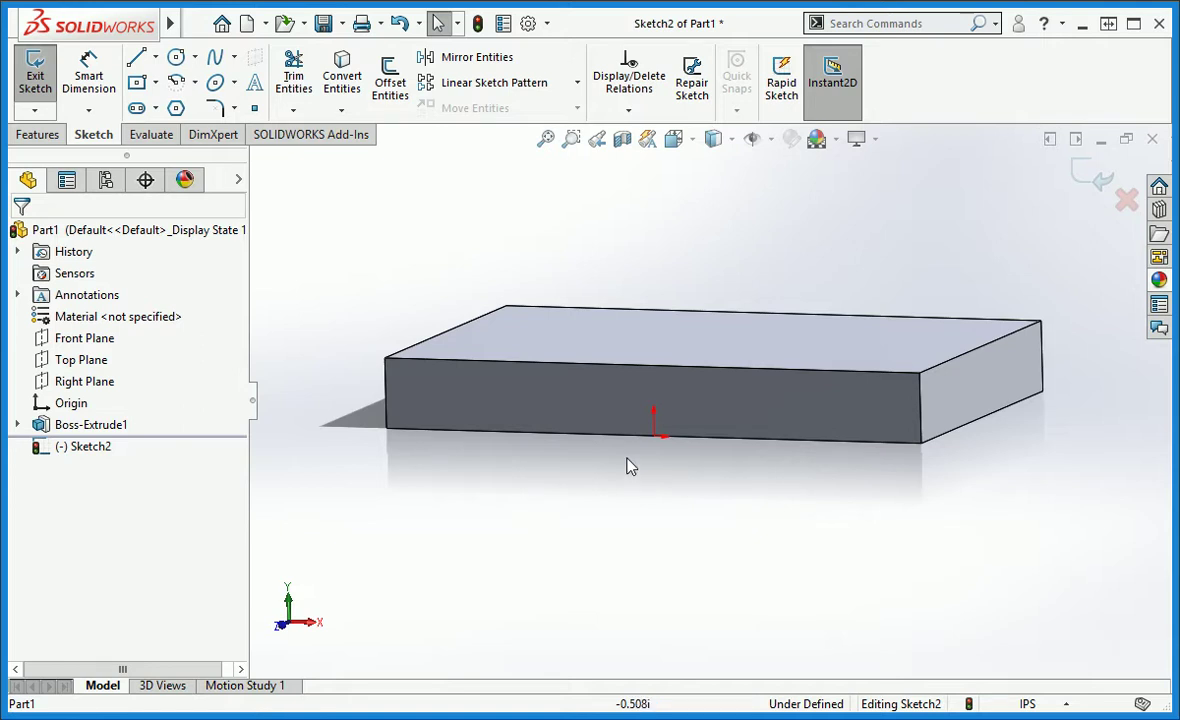
# Draw a circle centred on the front face's top-right corner
pyautogui.click(178, 58)
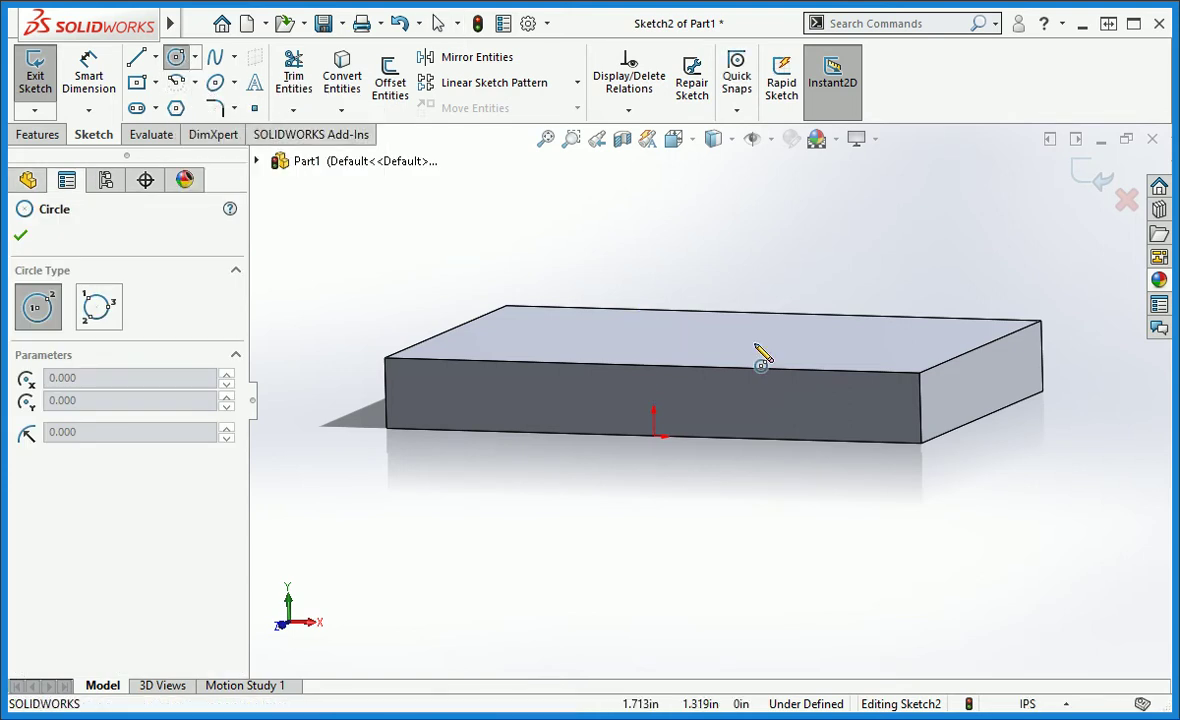
pyautogui.click(920, 376)
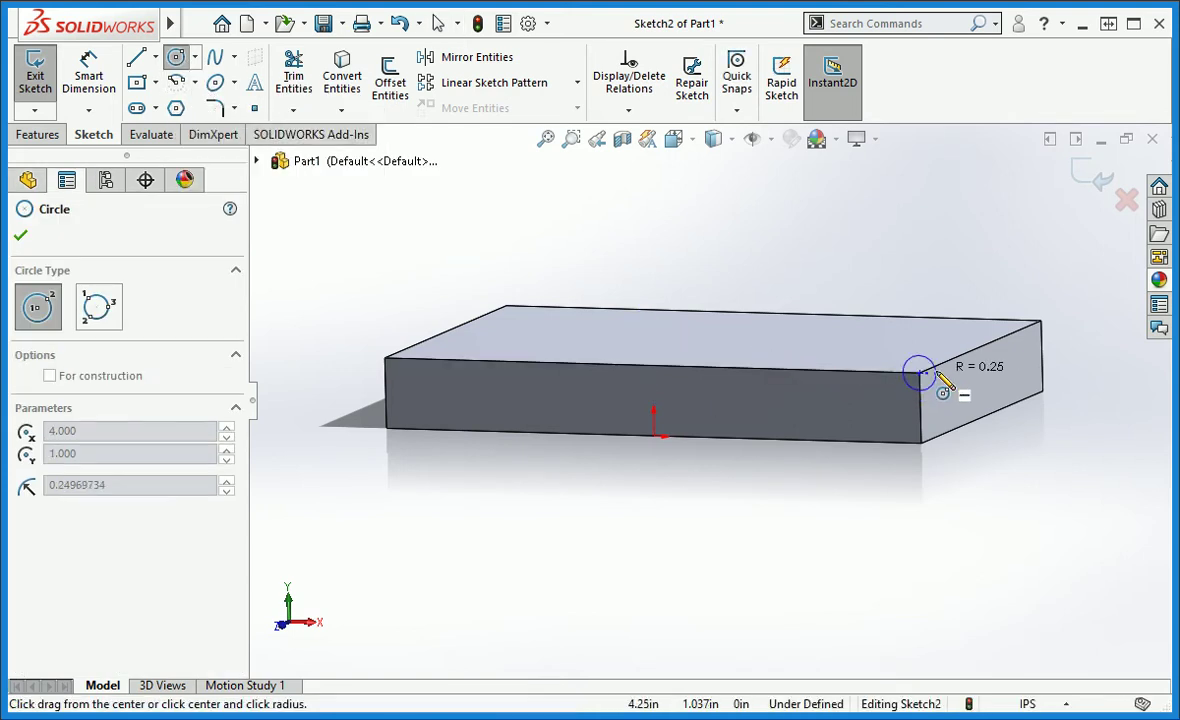
pyautogui.click(952, 374)
pyautogui.press('Escape')
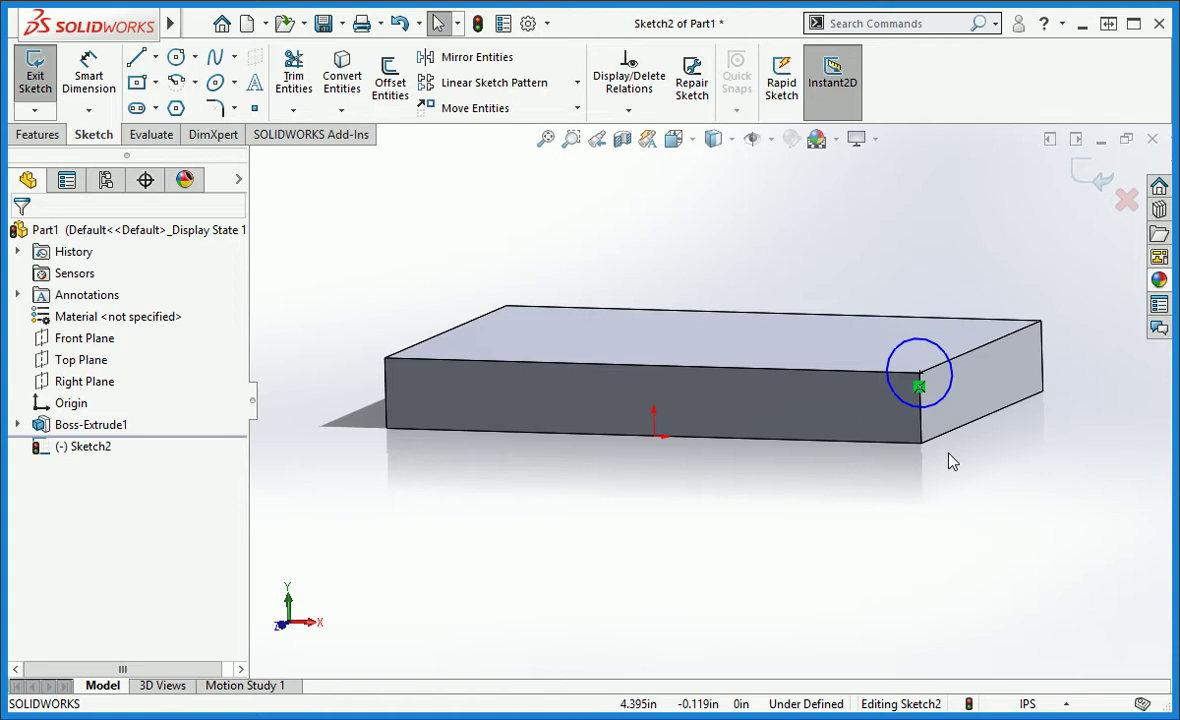
# Give the circle a 1 in diameter dimension and exit Sketch2
pyautogui.press('d')
pyautogui.click(938, 406)
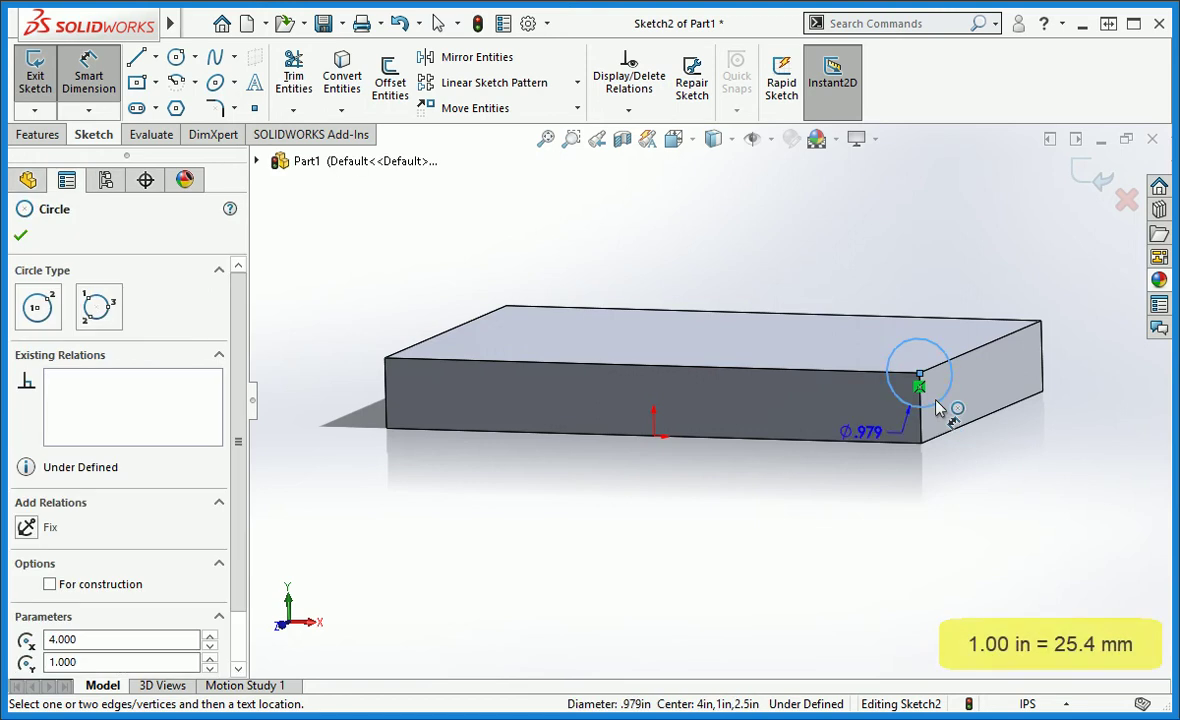
pyautogui.click(1025, 462)
pyautogui.write('1')
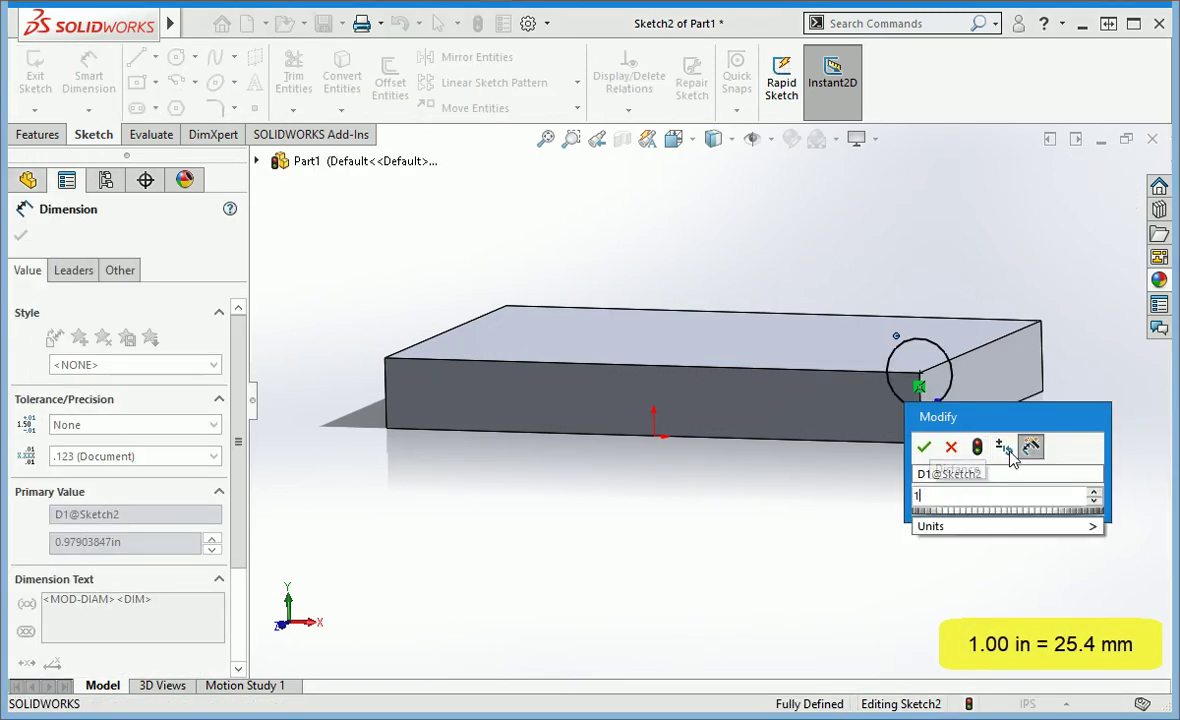
pyautogui.click(924, 447)
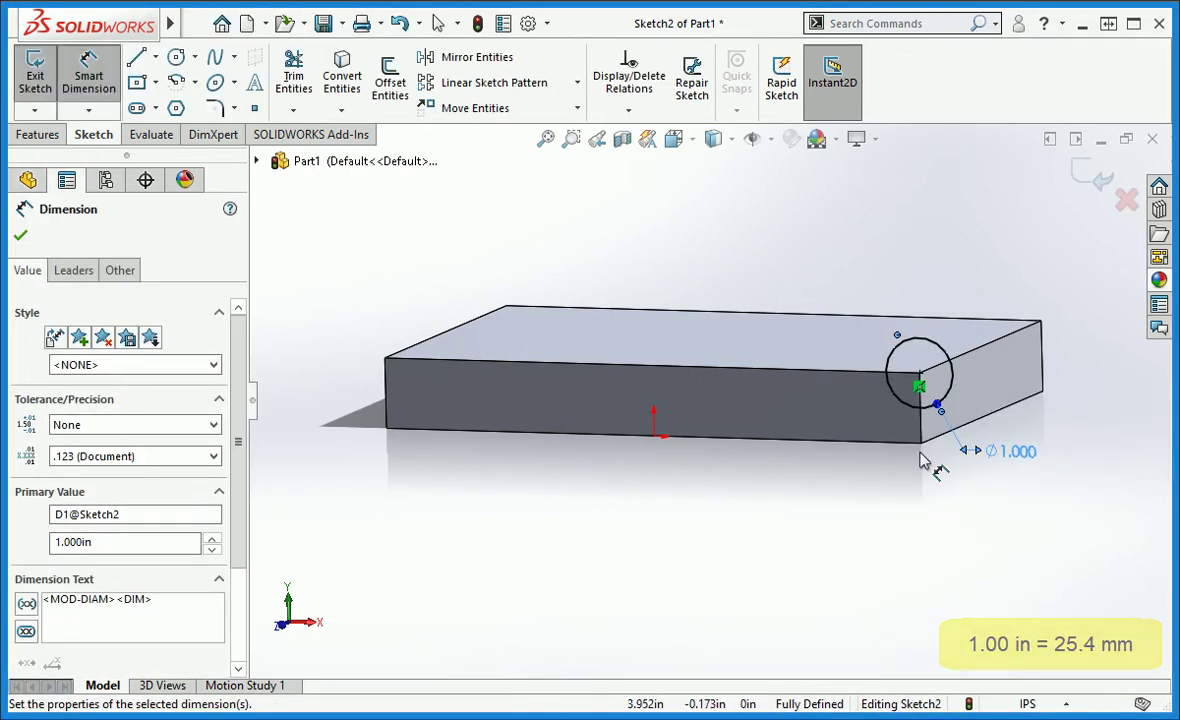
pyautogui.press('Escape')
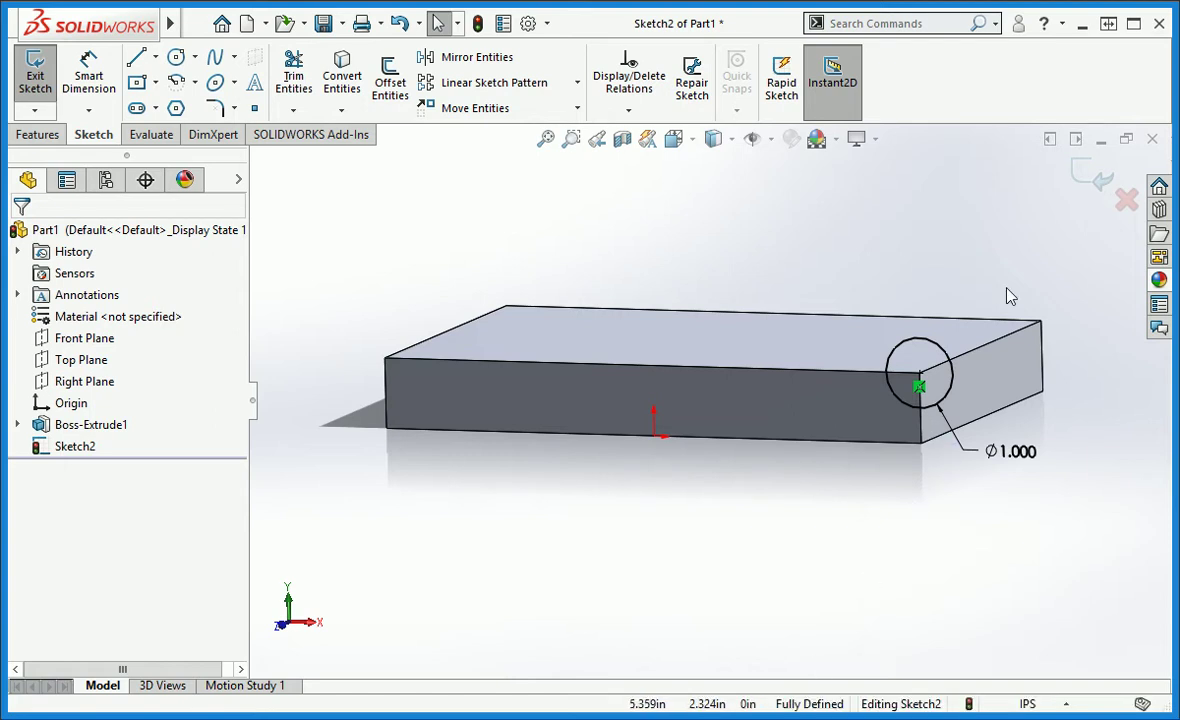
pyautogui.click(1080, 176)
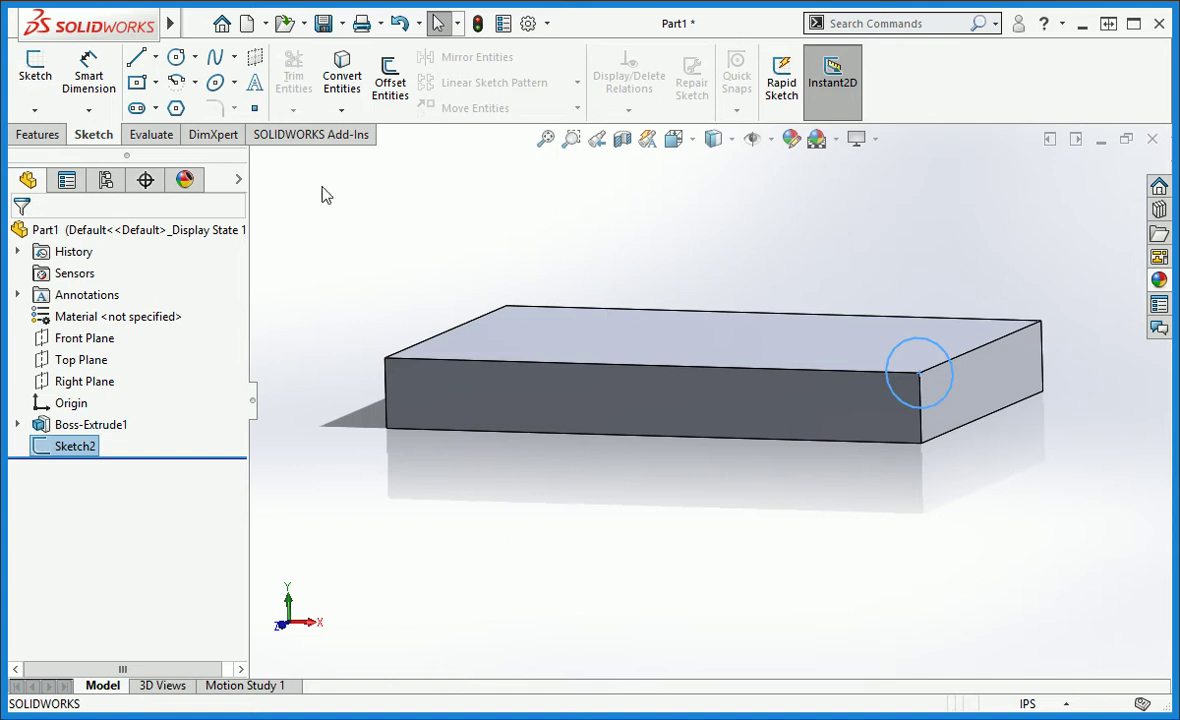
# Launch Swept Cut from the Features tab with Sketch2 as the profile
pyautogui.click(60, 137)
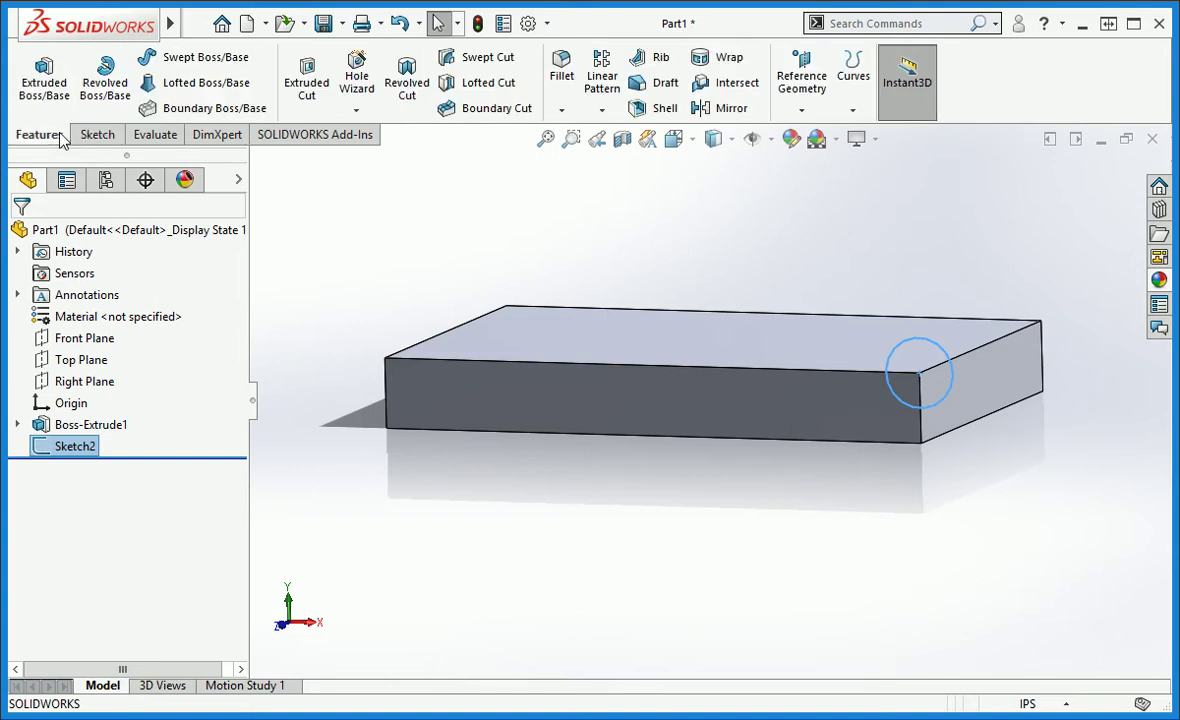
pyautogui.click(530, 60)
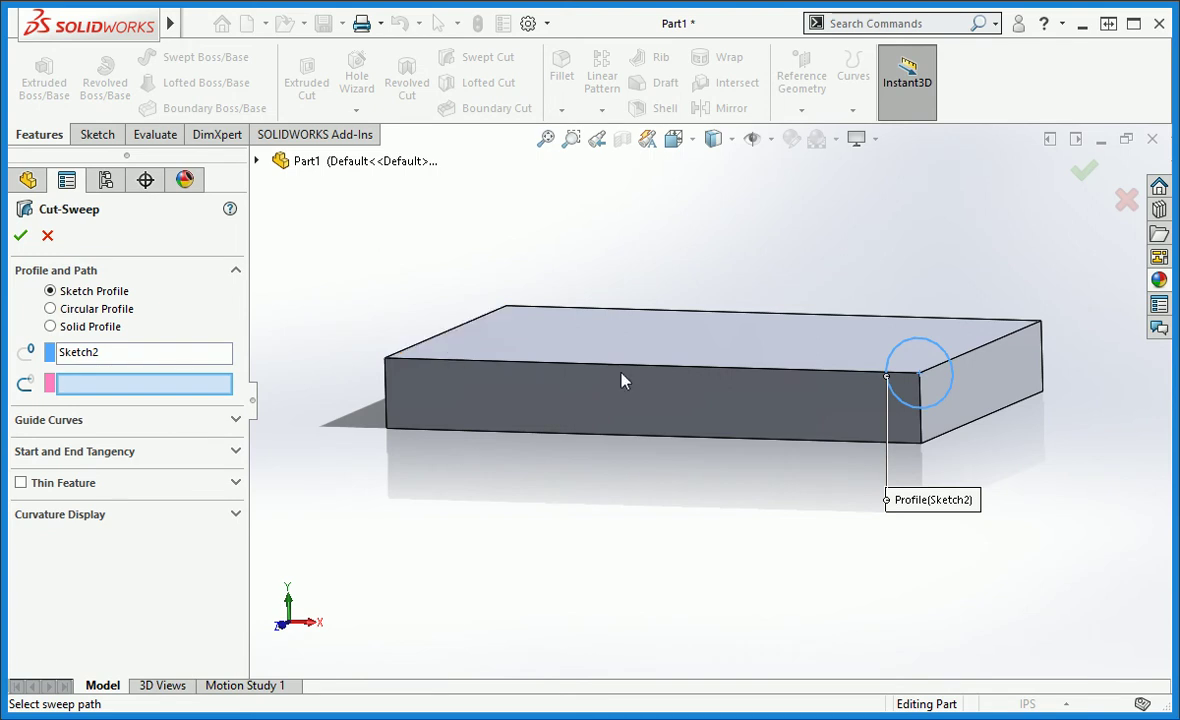
# Group the right, back, left and front top edges as the sweep path and accept Cut-Sweep1
pyautogui.rightClick(868, 276)
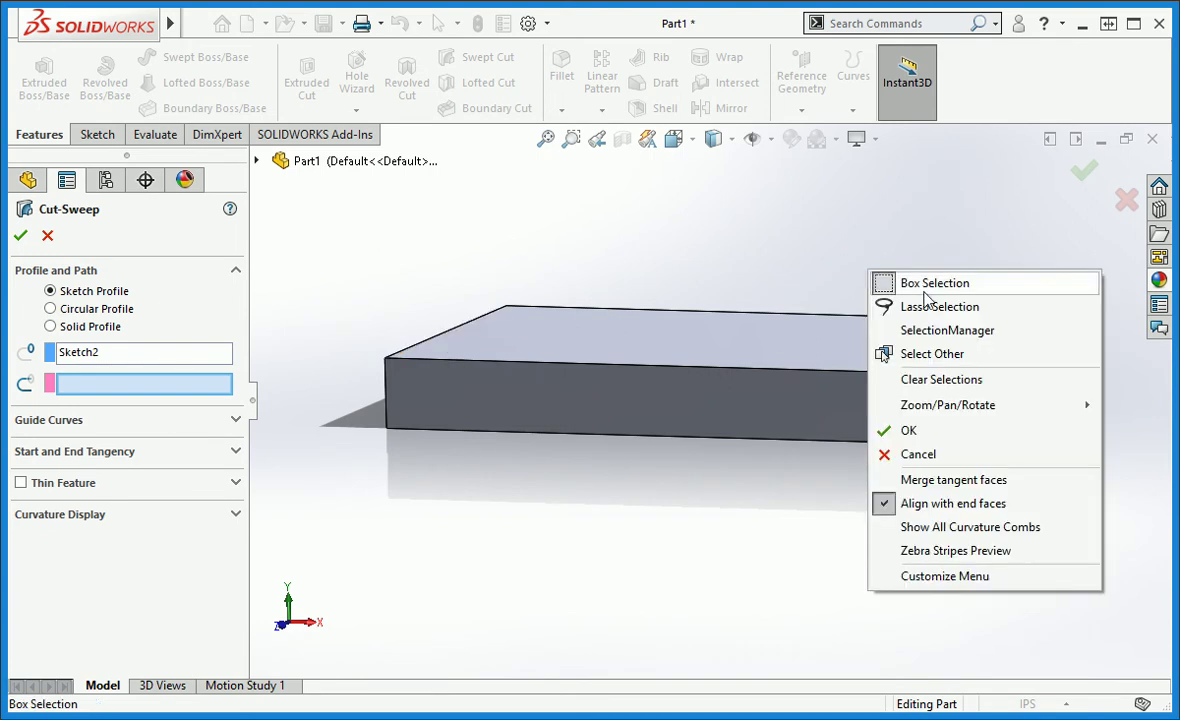
pyautogui.click(1010, 333)
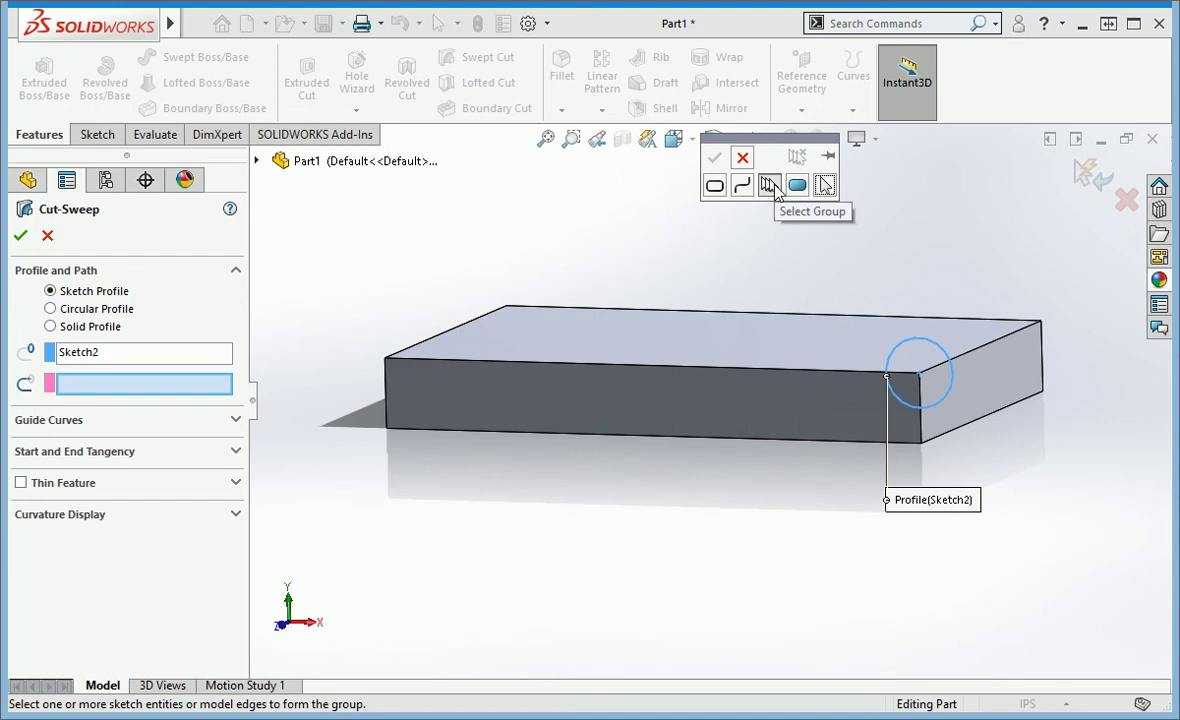
pyautogui.click(772, 187)
pyautogui.click(985, 358)
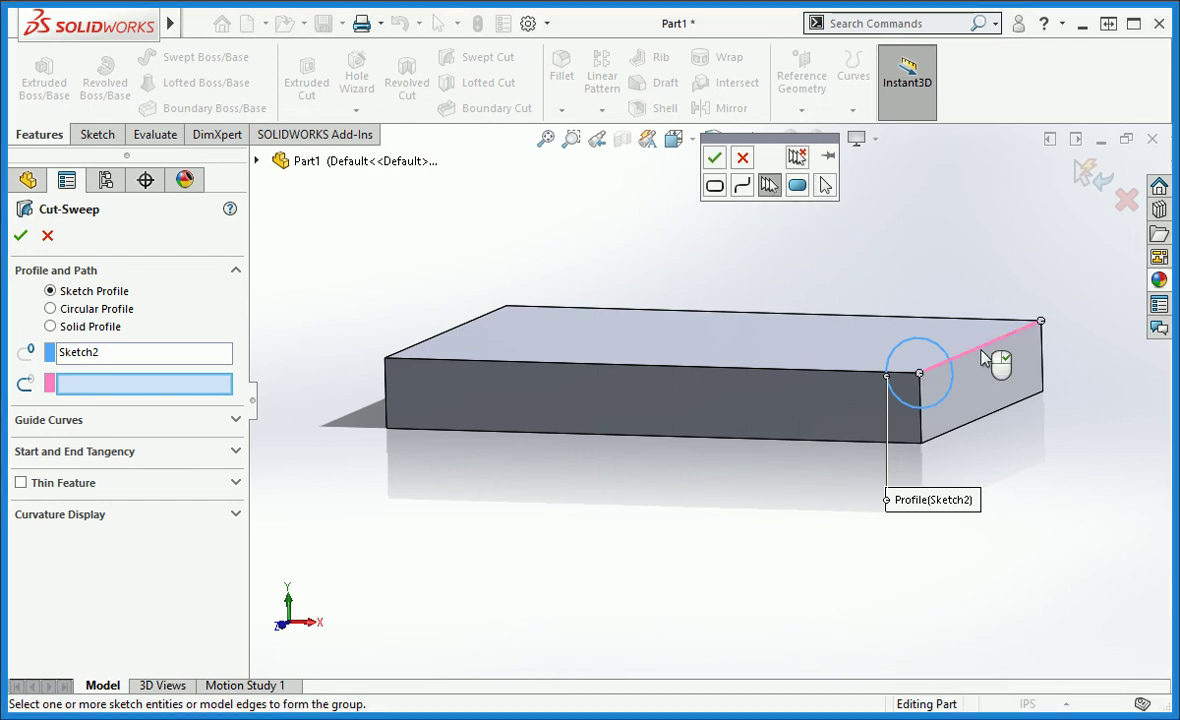
pyautogui.click(985, 320)
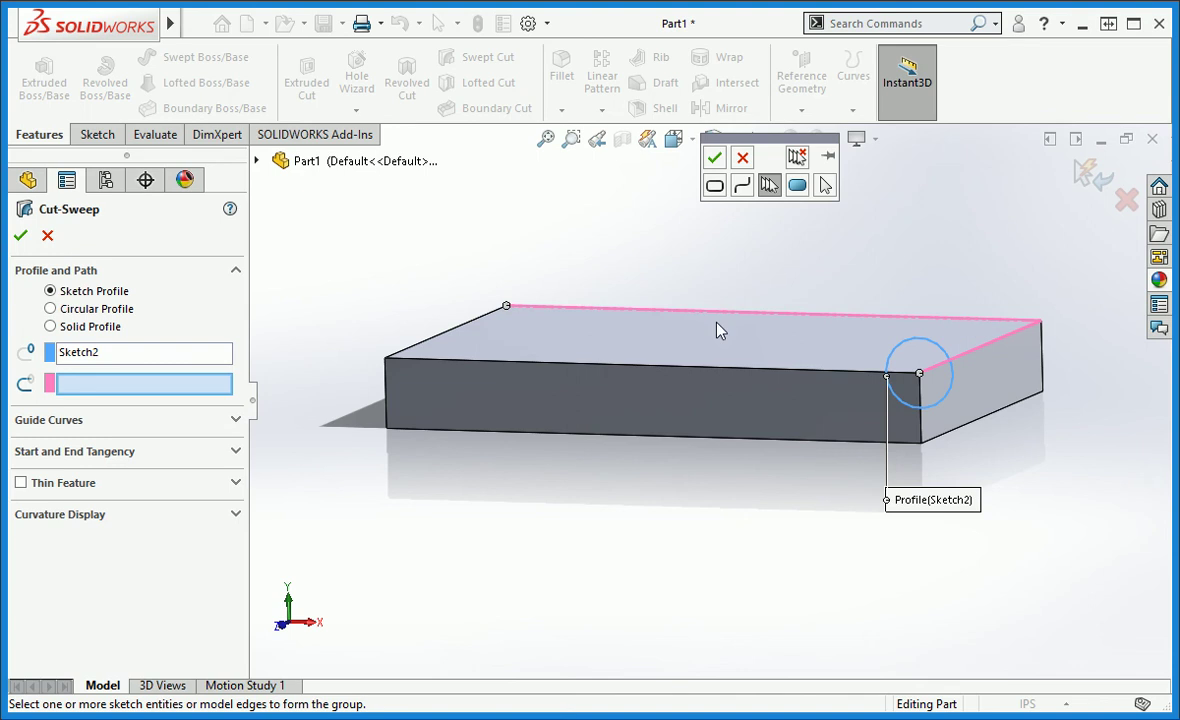
pyautogui.click(433, 337)
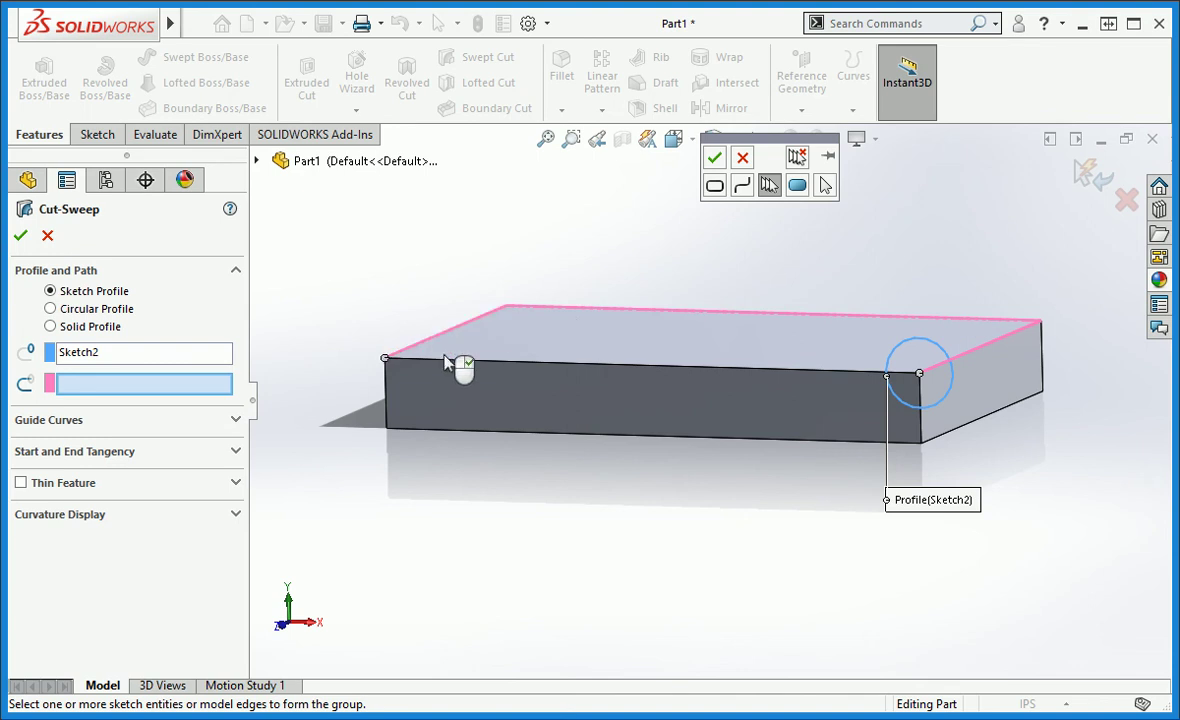
pyautogui.click(451, 364)
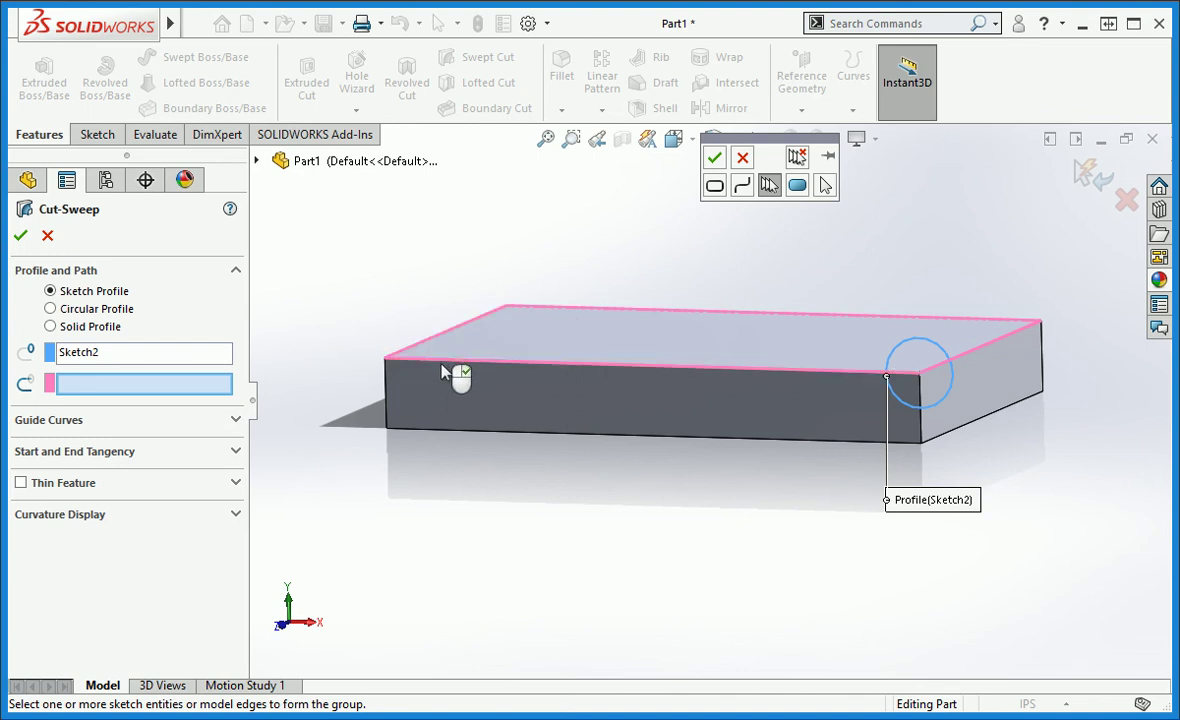
pyautogui.rightClick(363, 377)
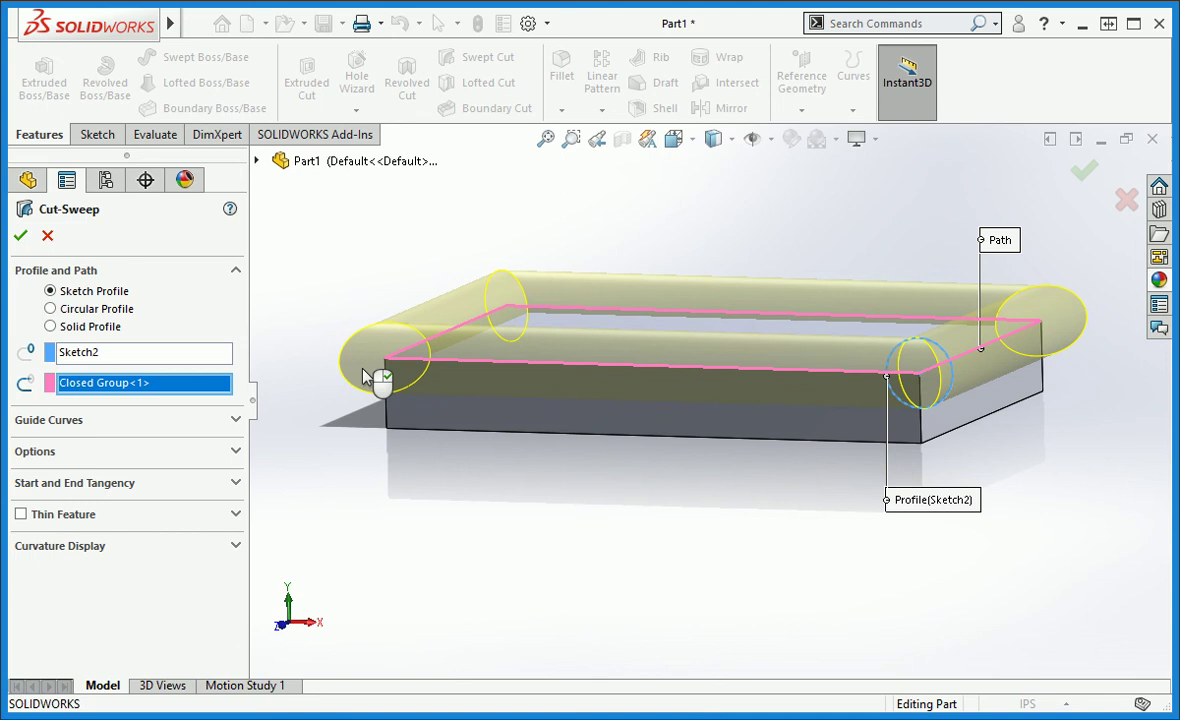
pyautogui.rightClick(363, 377)
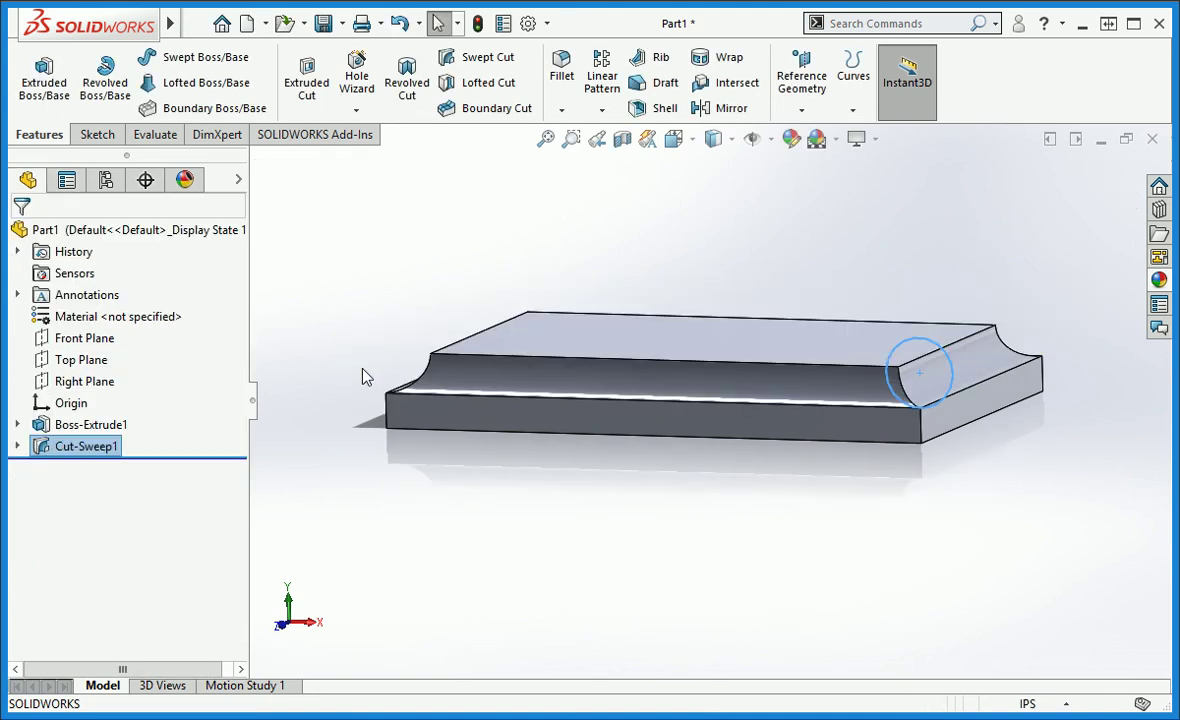
# Orbit the model to view the top groove, then clear the selection
pyautogui.moveTo(363, 377); pyautogui.dragTo(336, 417, button='middle')
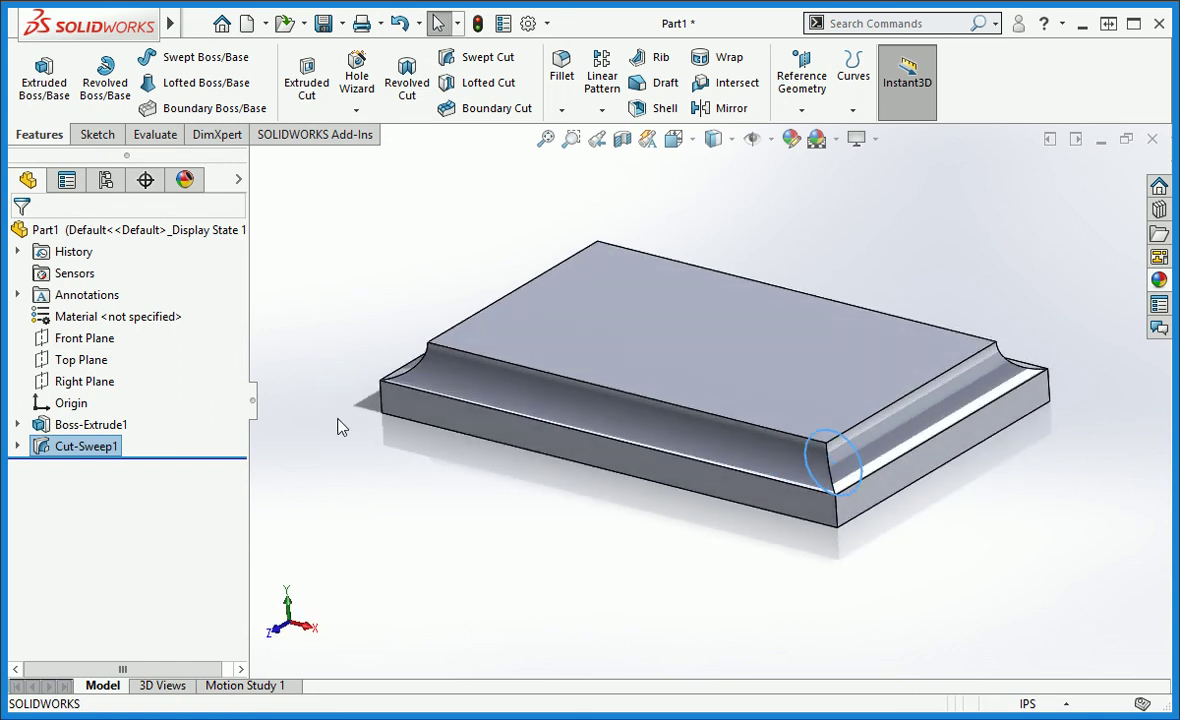
pyautogui.click(340, 427)
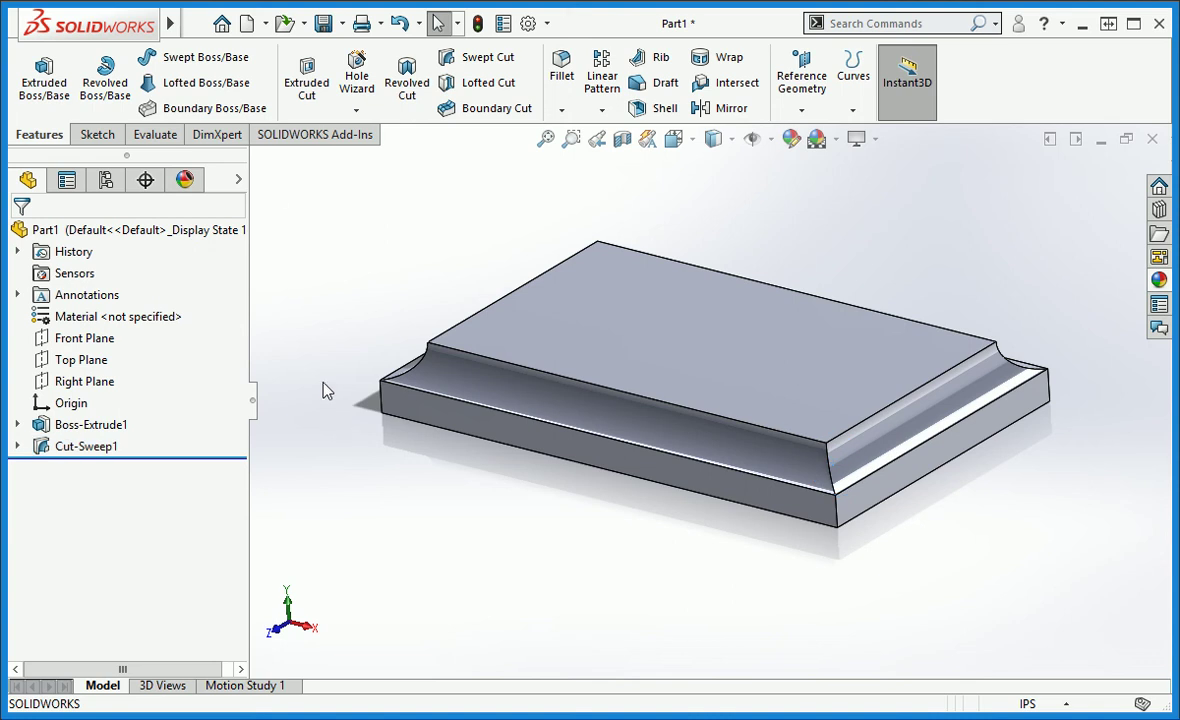
# Start saving the new part, bringing up Save As in the TEDCF Documents folder as Part1
pyautogui.click(323, 23)
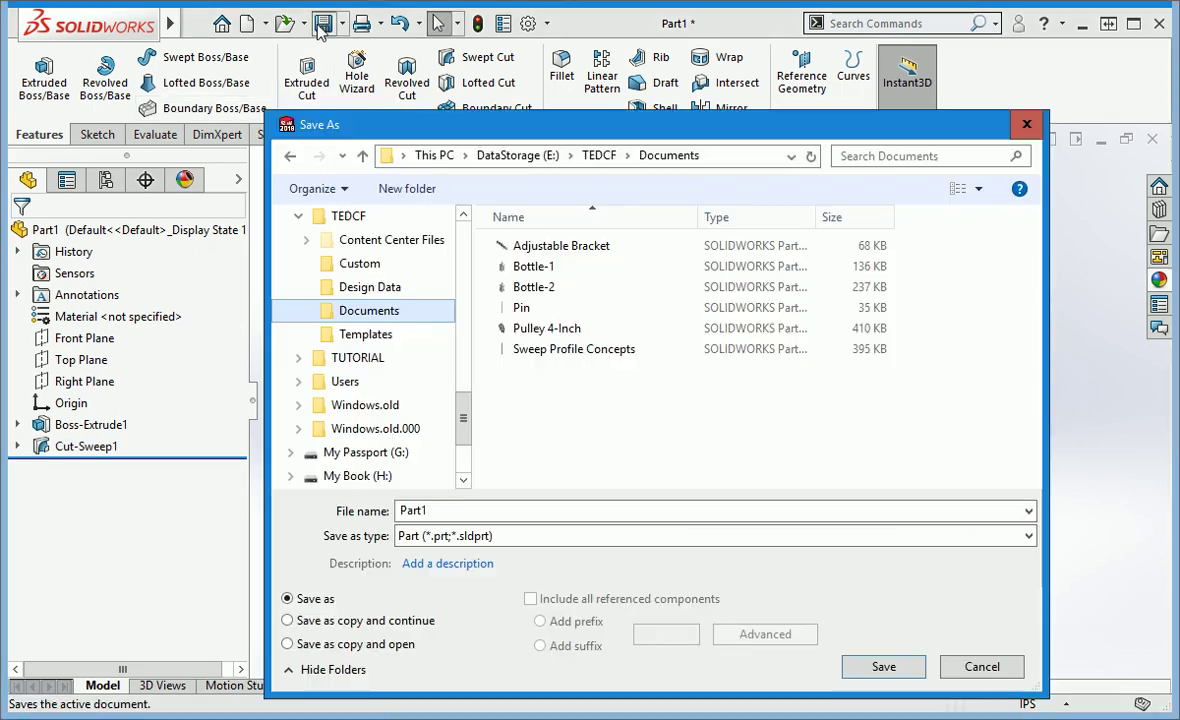